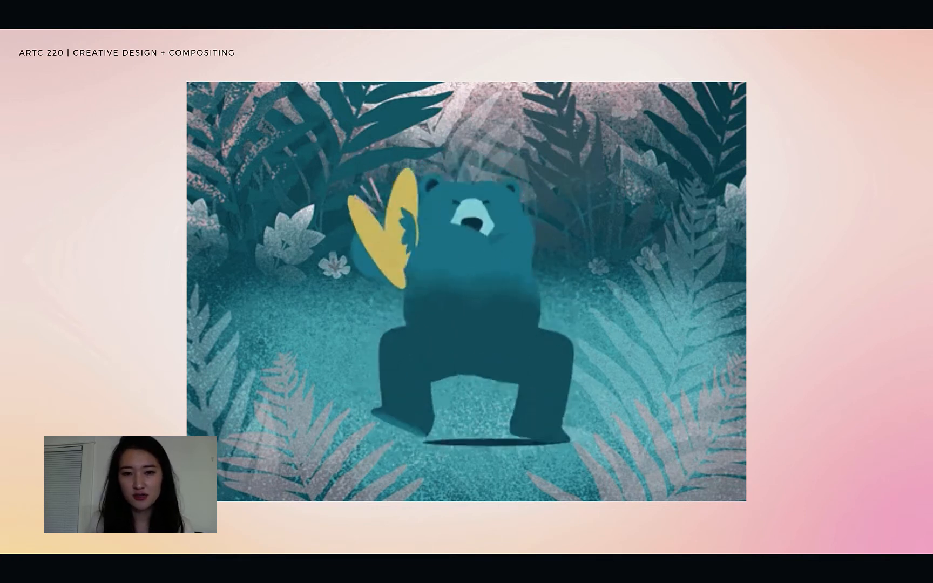
pyautogui.press('Right')
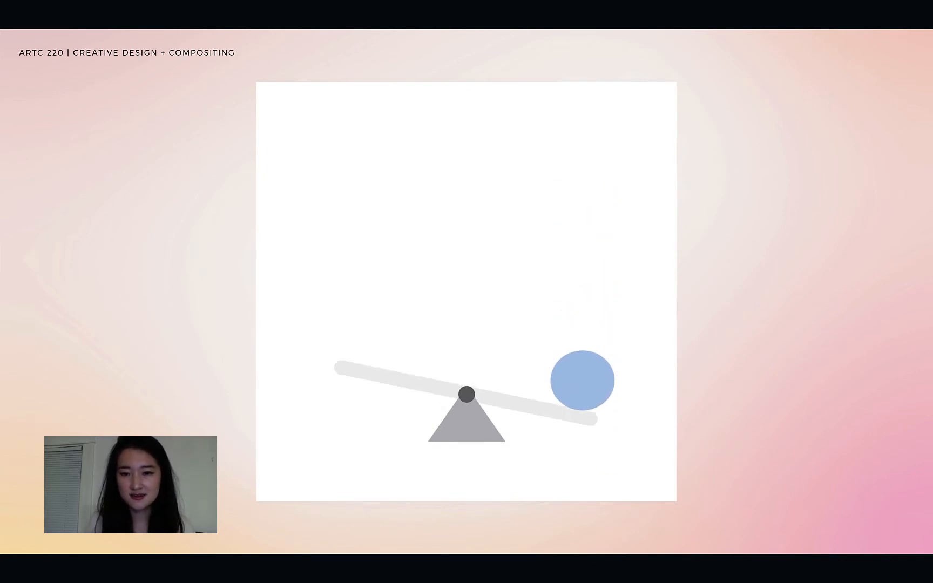
pyautogui.press('Right')
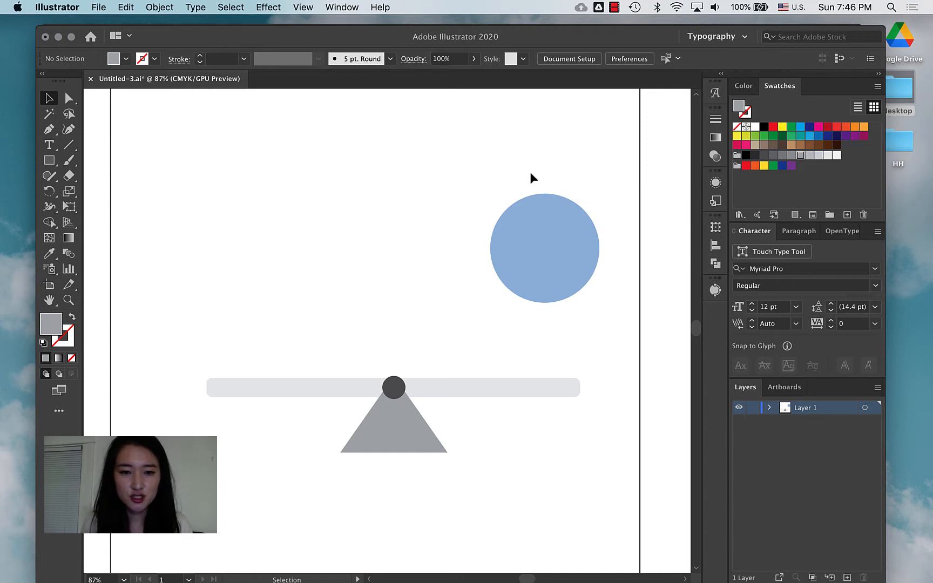
pyautogui.click(45, 162)
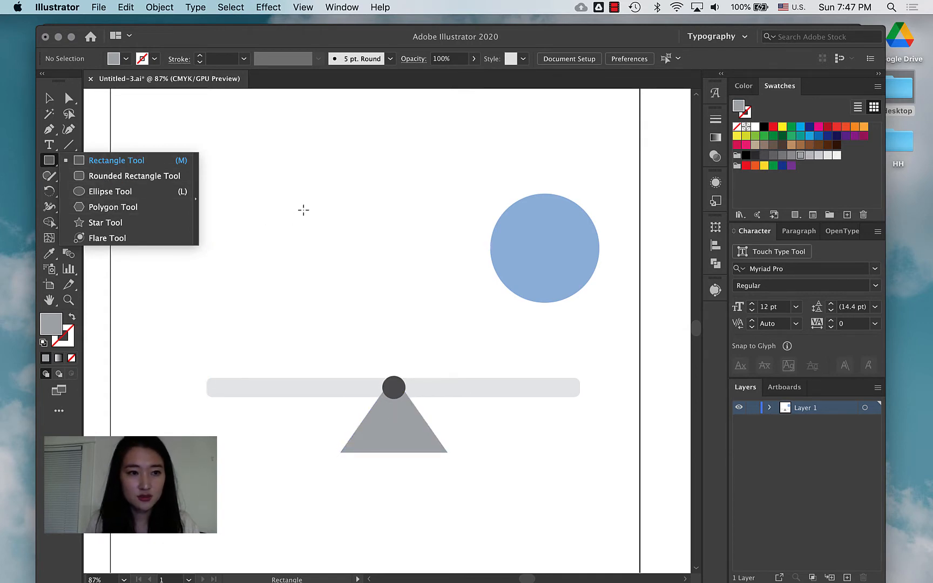
pyautogui.click(360, 247)
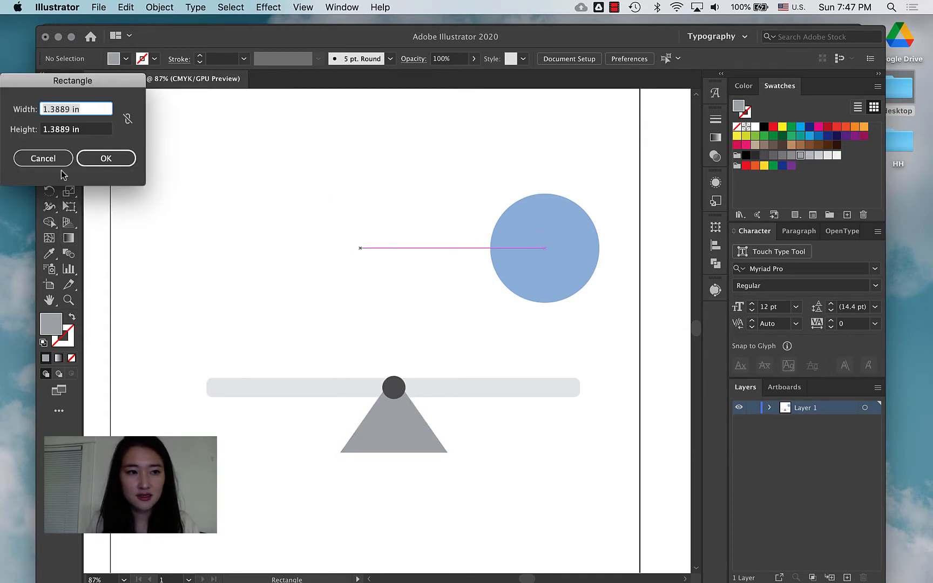
pyautogui.click(32, 159)
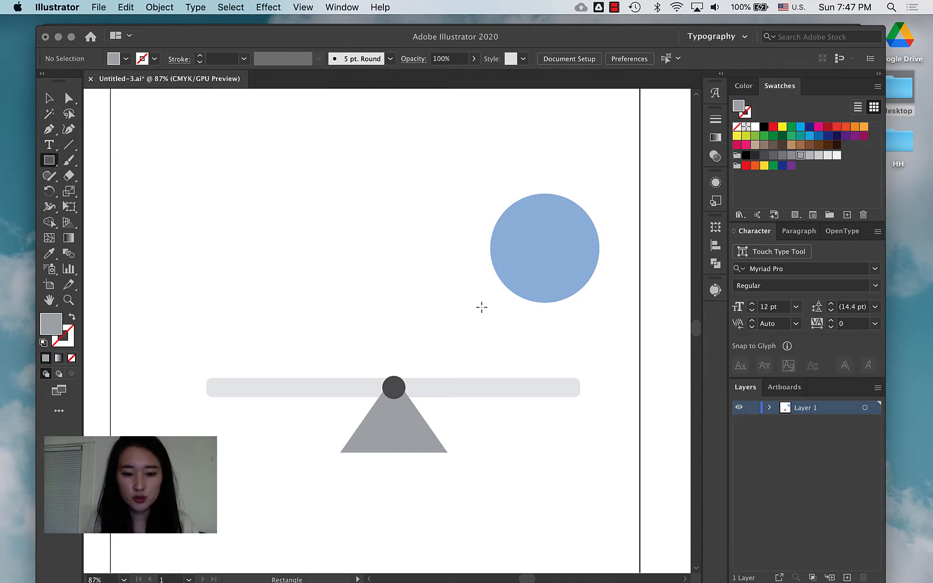
# Step: Move the blue circle slightly lower and group the grey triangle with the dark pivot circle
pyautogui.press('v')
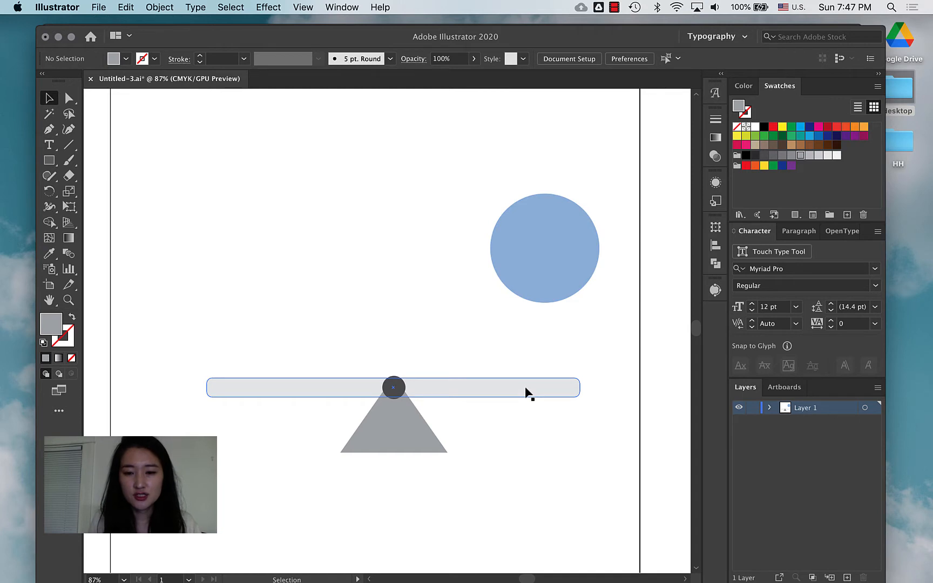
pyautogui.moveTo(547, 279)
pyautogui.mouseDown()
pyautogui.moveTo(547, 298)
pyautogui.moveTo(552, 288)
pyautogui.mouseUp()
pyautogui.click(385, 430)
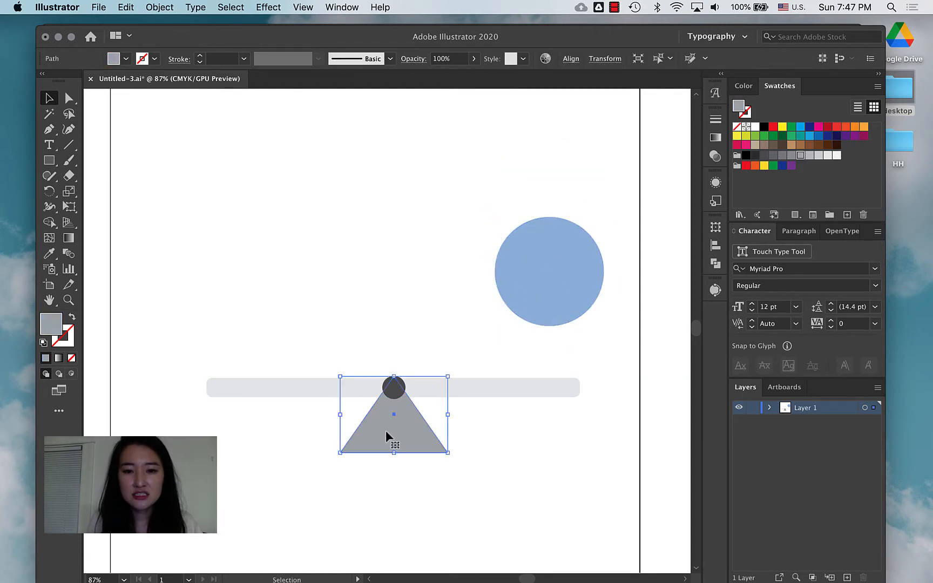
pyautogui.keyDown('shift'); pyautogui.click(388, 392); pyautogui.keyUp('shift')
pyautogui.press('super+g')
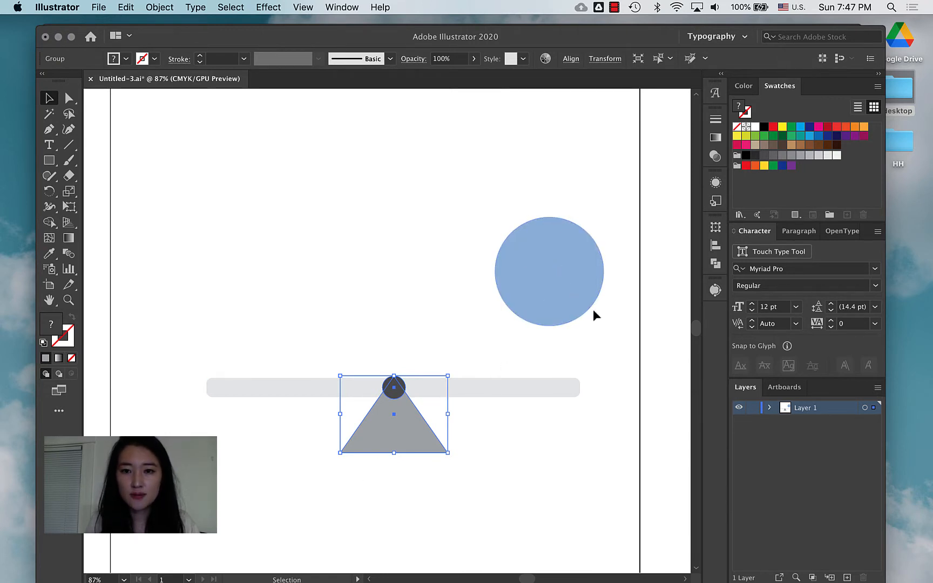
# Step: Select the blue circle, switch to Photoshop and create a new 1080 × 1080 pixel document at 72 pixels/inch in RGB Color mode
pyautogui.click(534, 281)
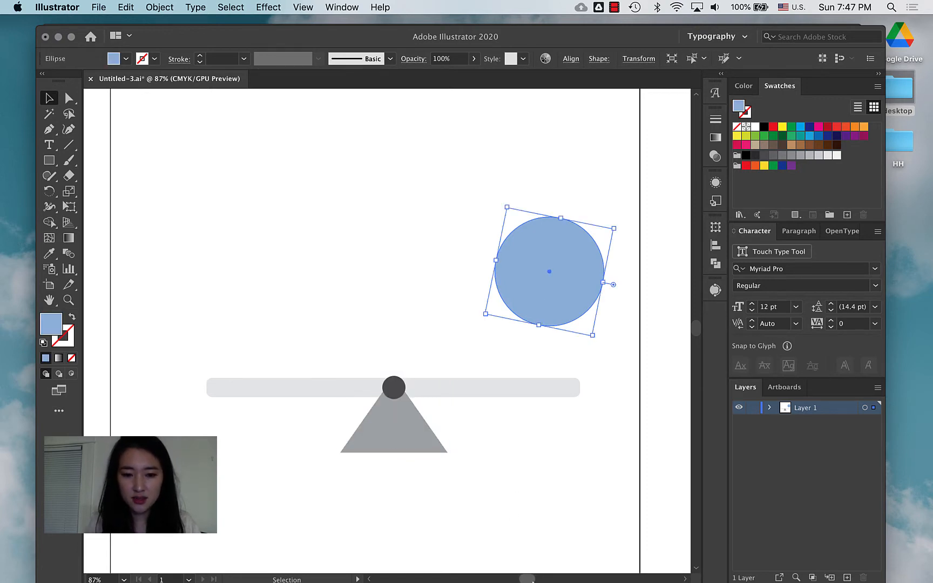
pyautogui.click(497, 531)
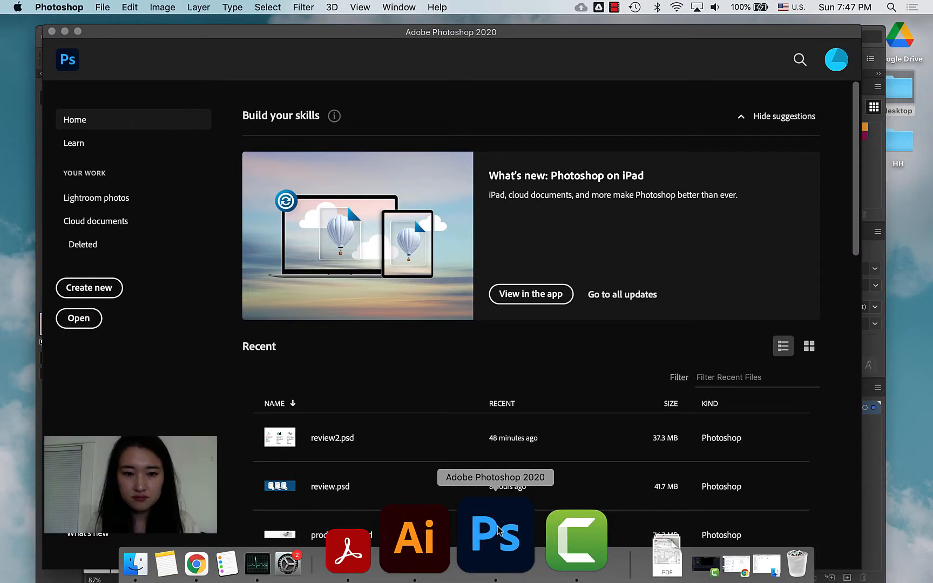
pyautogui.click(73, 289)
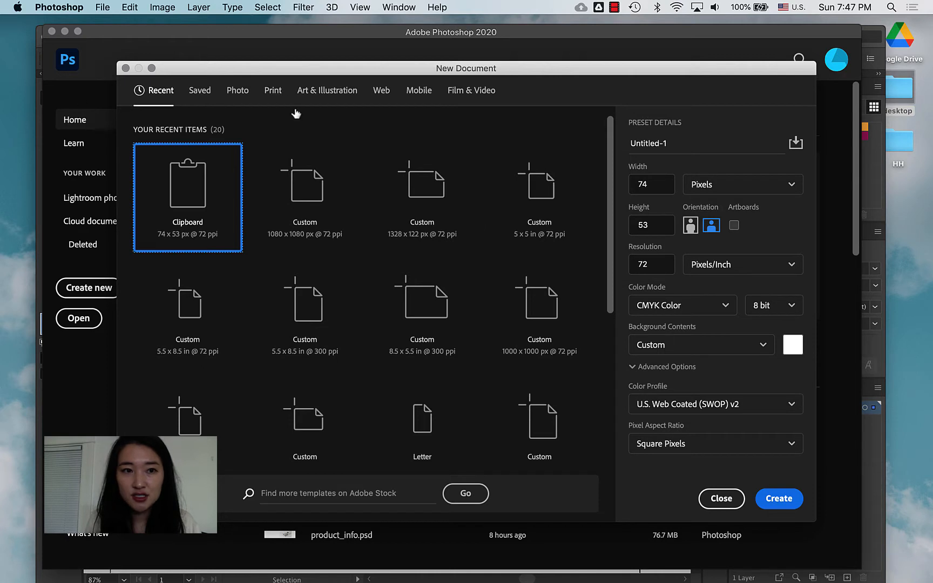
pyautogui.moveTo(661, 189); pyautogui.dragTo(596, 163)
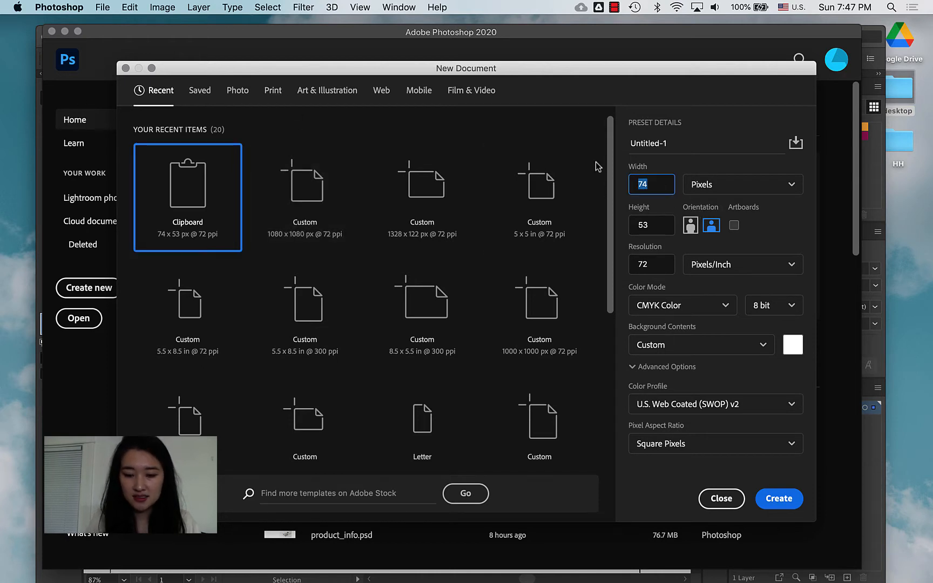
pyautogui.write('10')
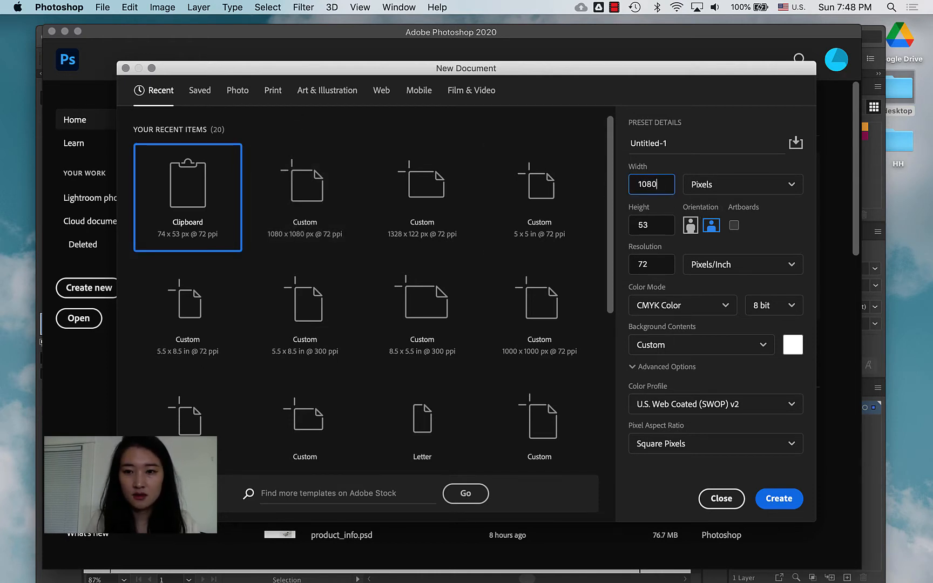
pyautogui.write('80')
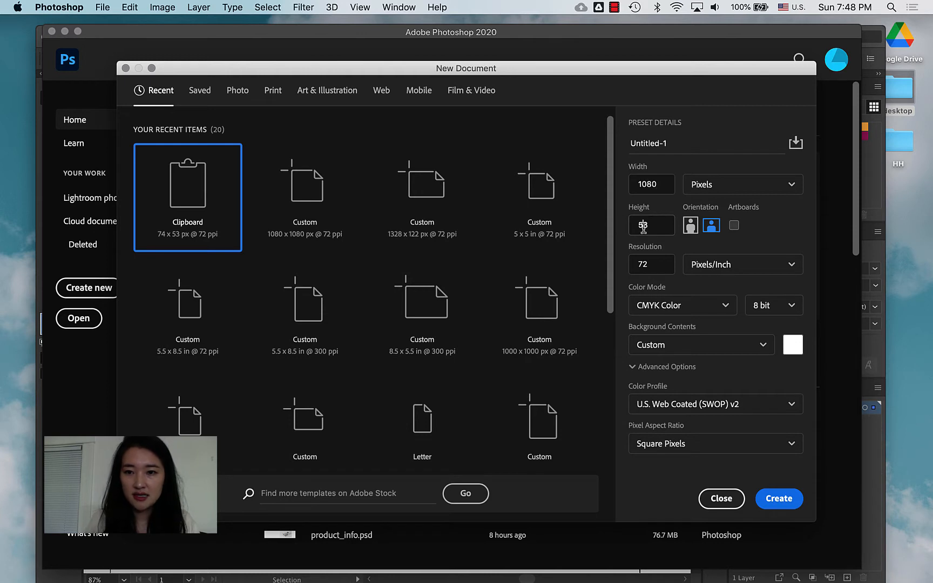
pyautogui.moveTo(645, 227); pyautogui.dragTo(608, 230)
pyautogui.write('1080')
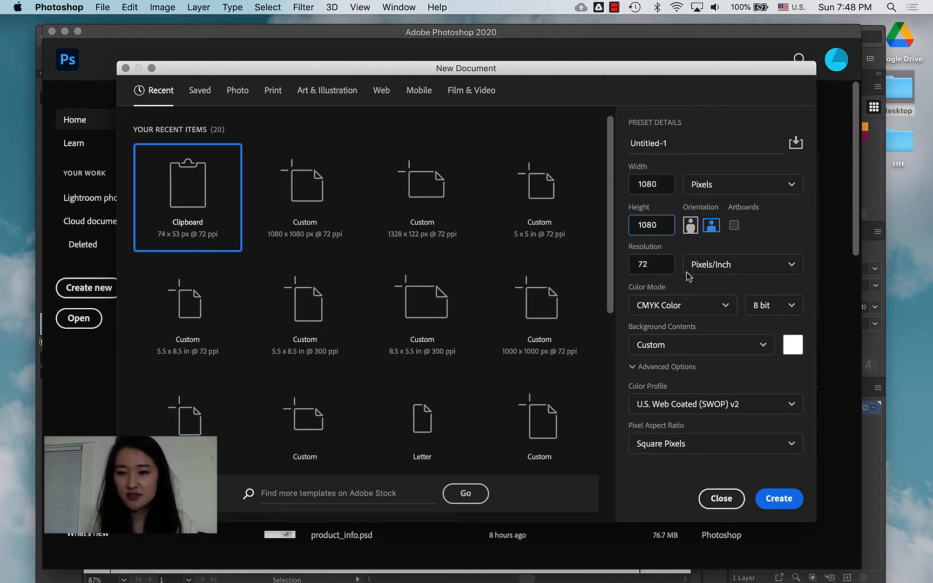
pyautogui.click(687, 312)
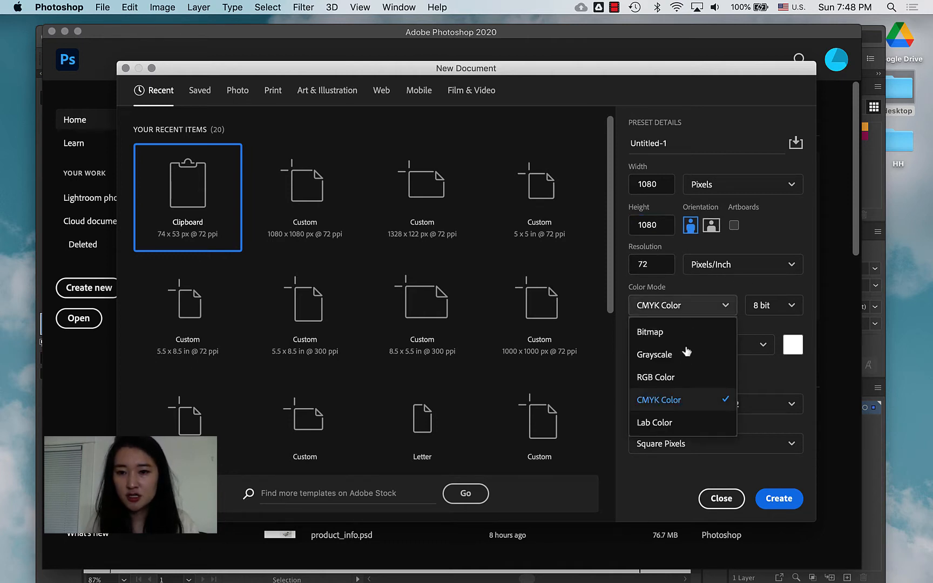
pyautogui.click(672, 381)
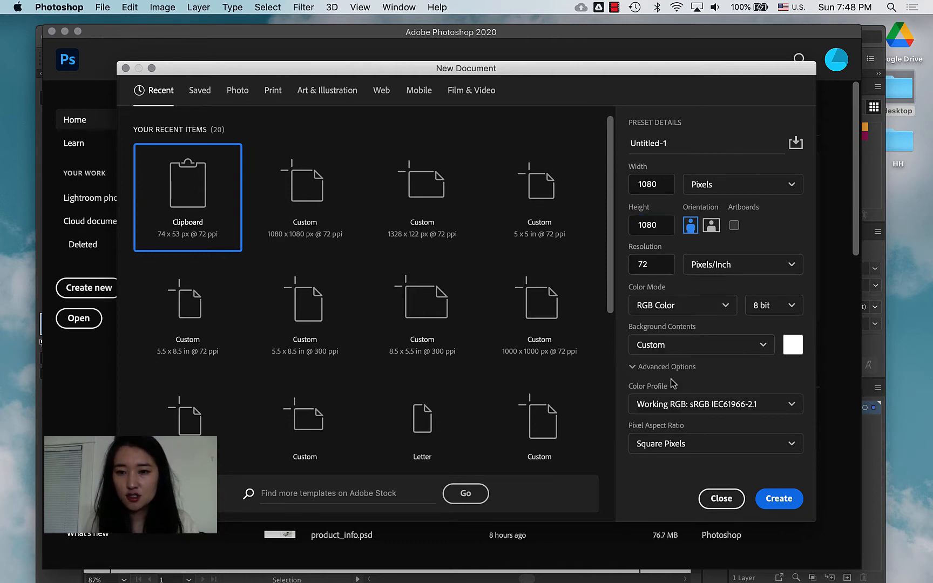
pyautogui.click(782, 498)
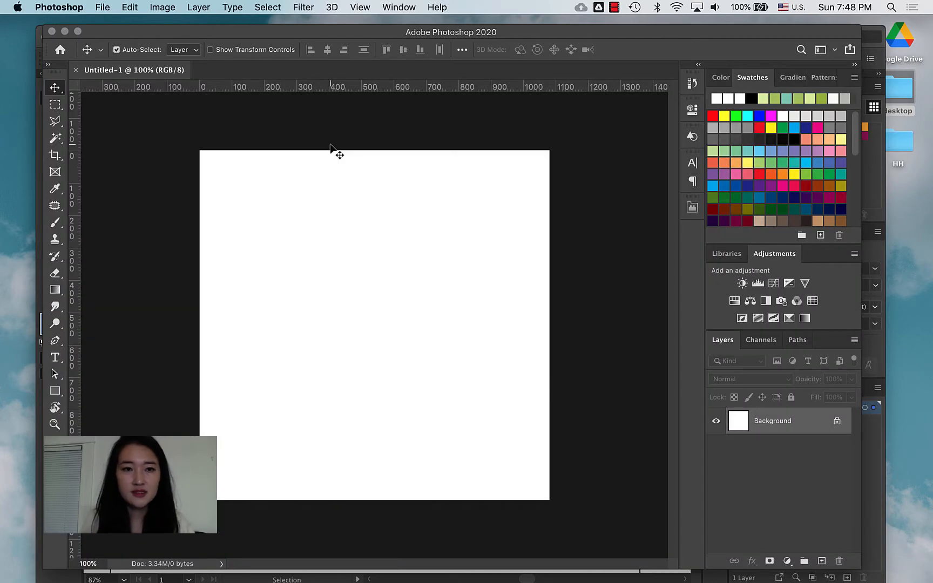
# Step: Copy the blue circle from the Illustrator artwork and paste it into the Photoshop document as a Smart Object
pyautogui.hotkey('ctrl', 'Up')
pyautogui.click(604, 210)
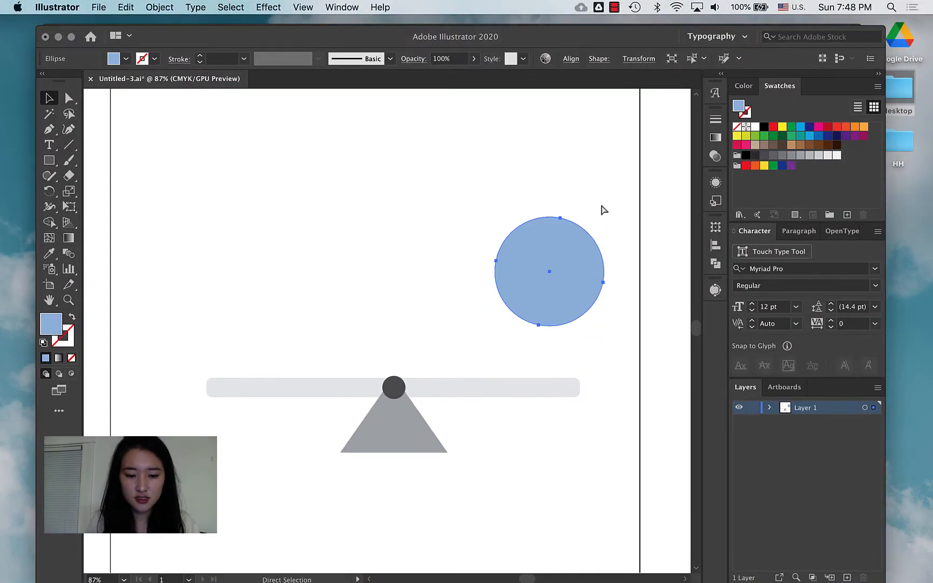
pyautogui.press('super+c')
pyautogui.hotkey('ctrl', 'Up')
pyautogui.click(319, 351)
pyautogui.press('super+v')
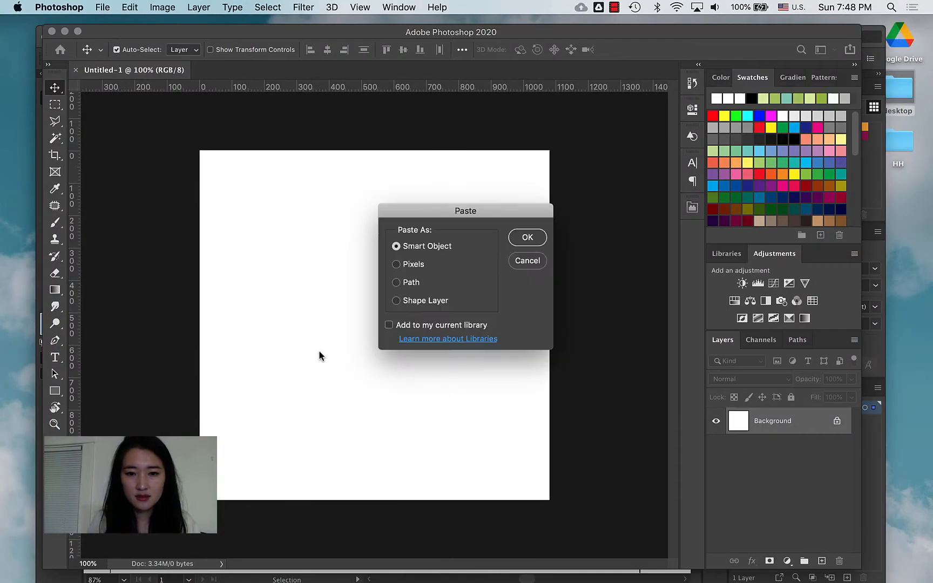
pyautogui.press('Return')
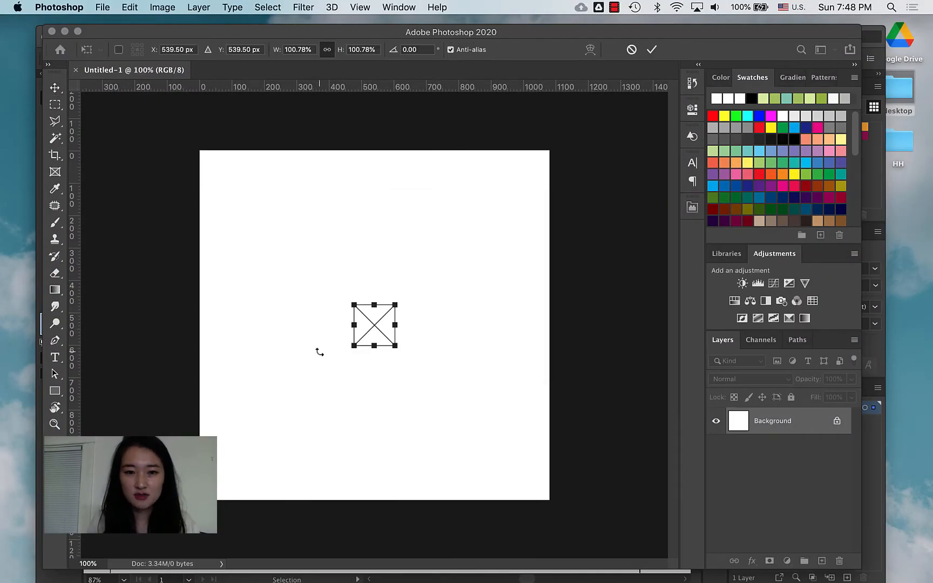
pyautogui.press('Return')
# Step: Copy the light grey seesaw bar from Illustrator and paste it into the Photoshop document as a Smart Object
pyautogui.hotkey('ctrl', 'Up')
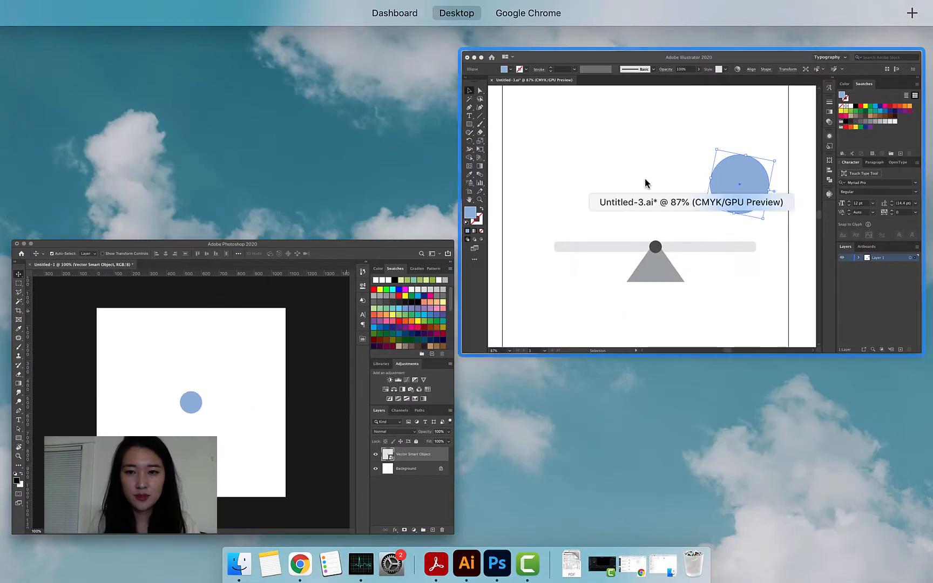
pyautogui.click(644, 178)
pyautogui.click(502, 383)
pyautogui.hotkey('ctrl', 'Up')
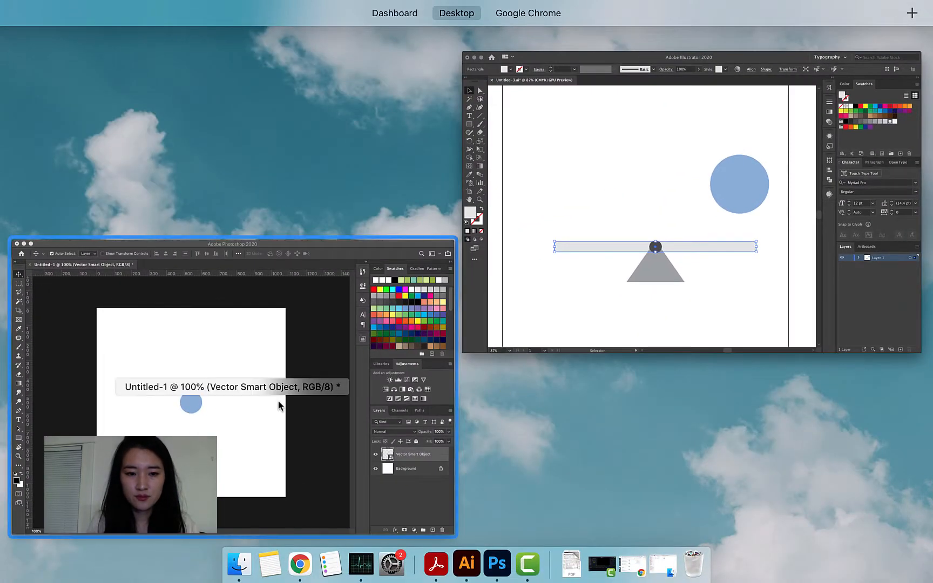
pyautogui.click(277, 400)
pyautogui.press('super+v')
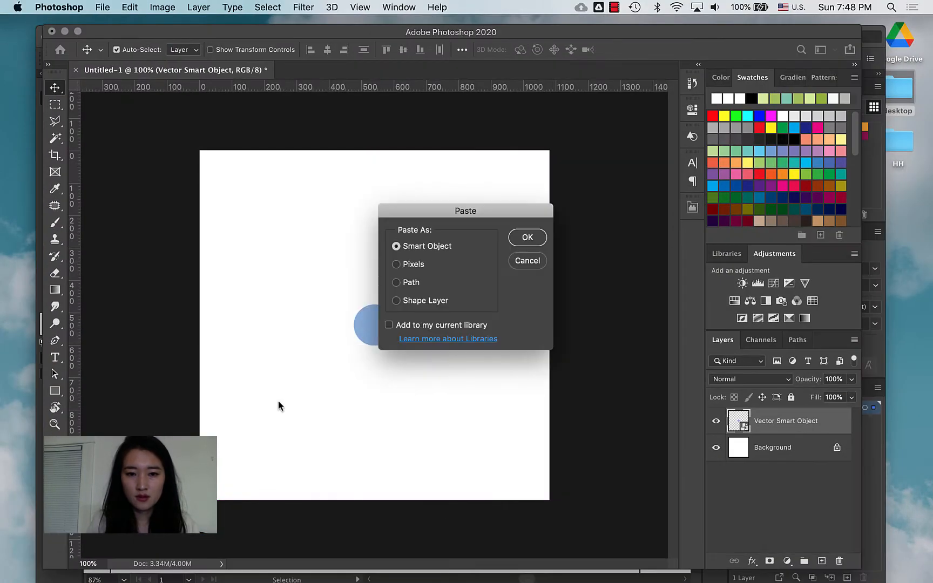
pyautogui.press('Return')
pyautogui.press('Return')
# Step: Copy the grouped triangle and pivot from Illustrator and paste them into the Photoshop document as a Smart Object
pyautogui.hotkey('ctrl', 'Up')
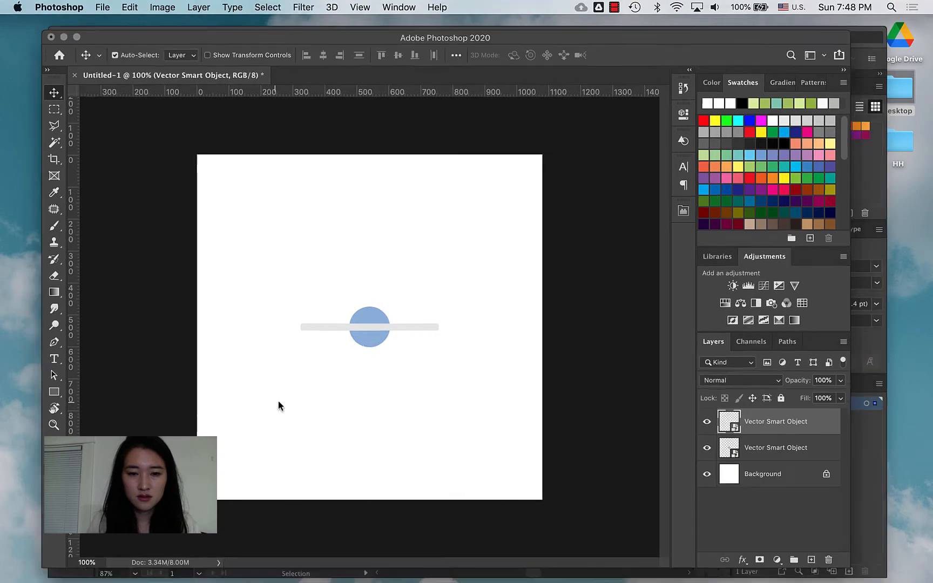
pyautogui.click(571, 233)
pyautogui.click(387, 433)
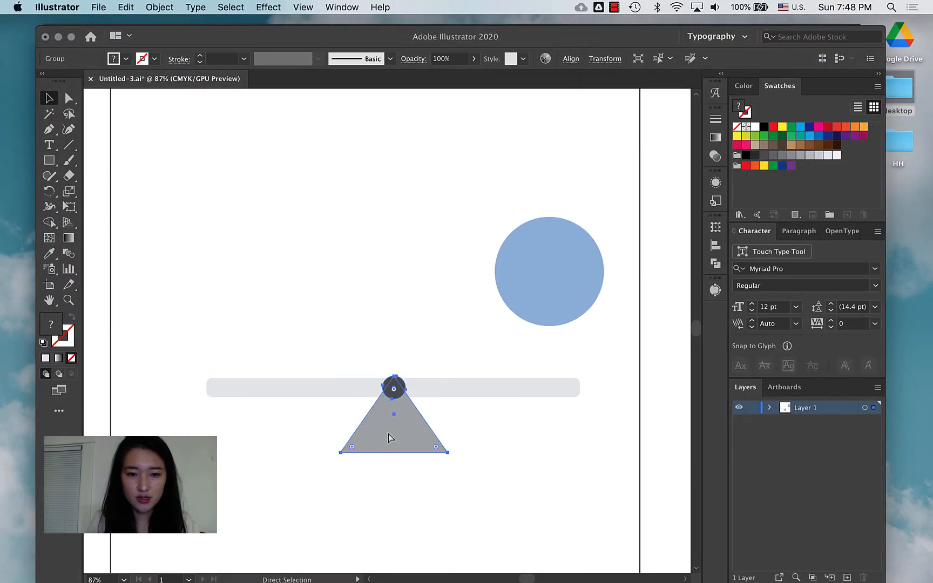
pyautogui.press('super+c')
pyautogui.hotkey('ctrl', 'Up')
pyautogui.click(205, 353)
pyautogui.press('super+v')
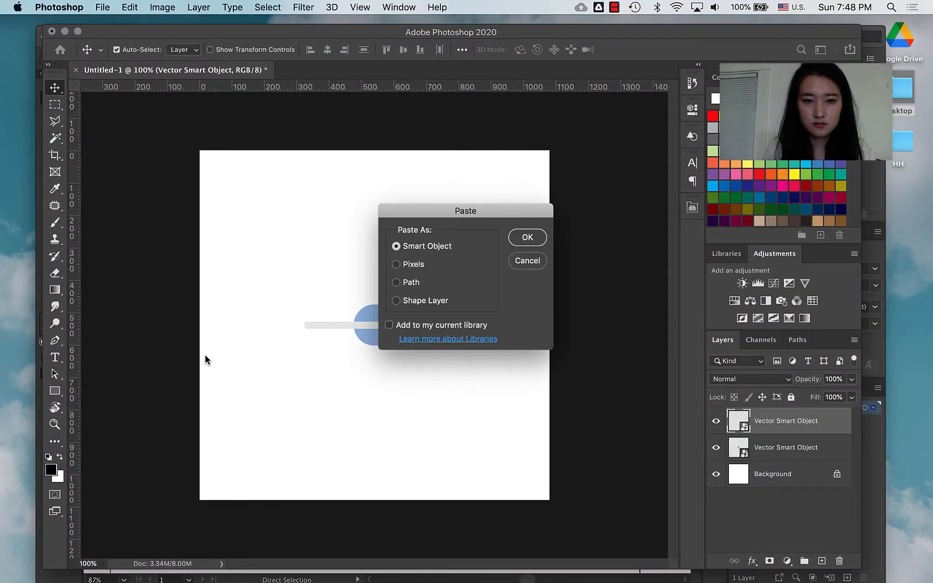
pyautogui.press('Return')
pyautogui.press('Return')
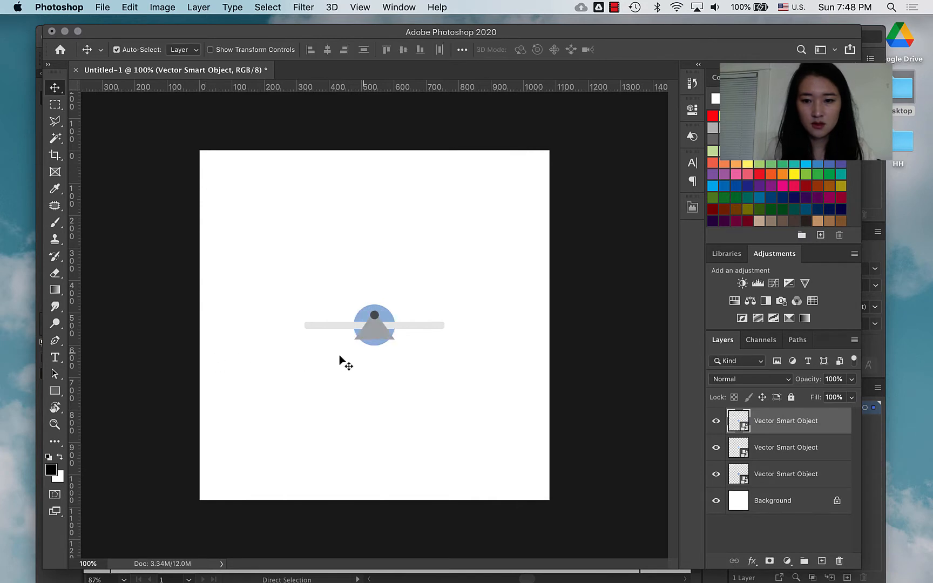
# Step: Arrange the seesaw with the pivot centred on the bar, both lowered, and the blue circle above the bar's right end
pyautogui.moveTo(369, 337); pyautogui.dragTo(408, 367)
pyautogui.keyDown('shift'); pyautogui.click(400, 326); pyautogui.keyUp('shift')
pyautogui.moveTo(367, 327); pyautogui.dragTo(417, 327)
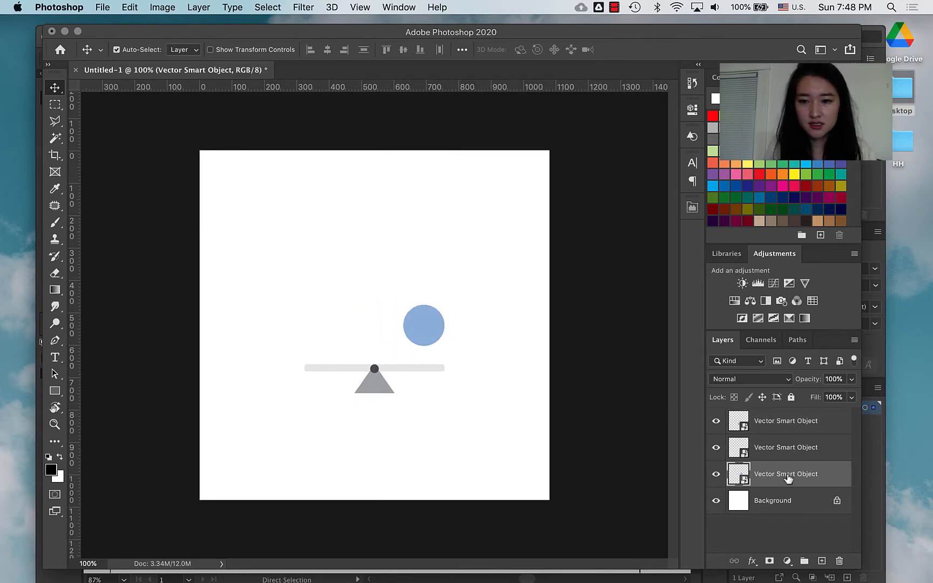
# Step: Select all three Vector Smart Object layers and scale them up together by about half
pyautogui.keyDown('shift'); pyautogui.click(786, 430); pyautogui.keyUp('shift')
pyautogui.press('super+t')
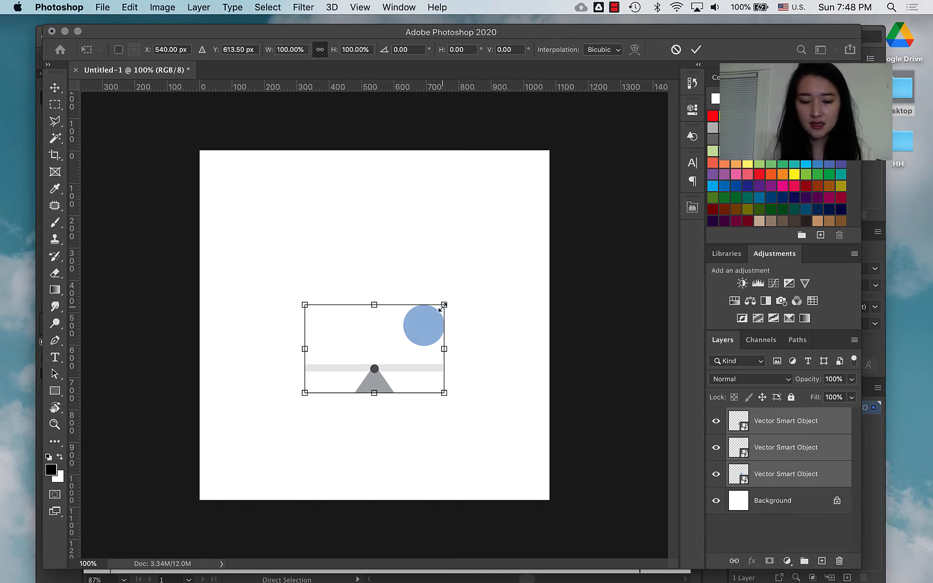
pyautogui.moveTo(442, 308); pyautogui.dragTo(514, 262)
pyautogui.press('Return')
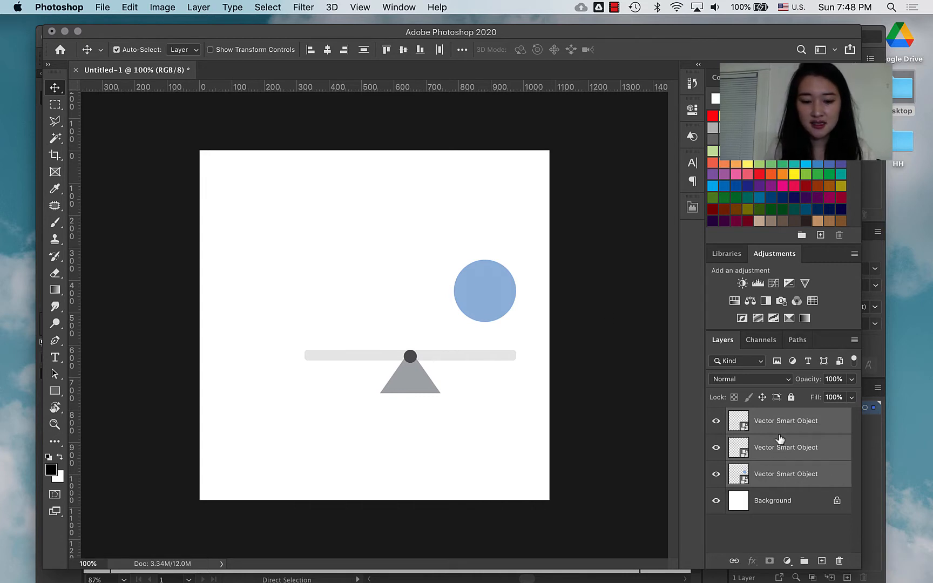
# Step: Align the three Smart Object layers to the canvas's horizontal centre and clear the canvas selection
pyautogui.press('super+a')
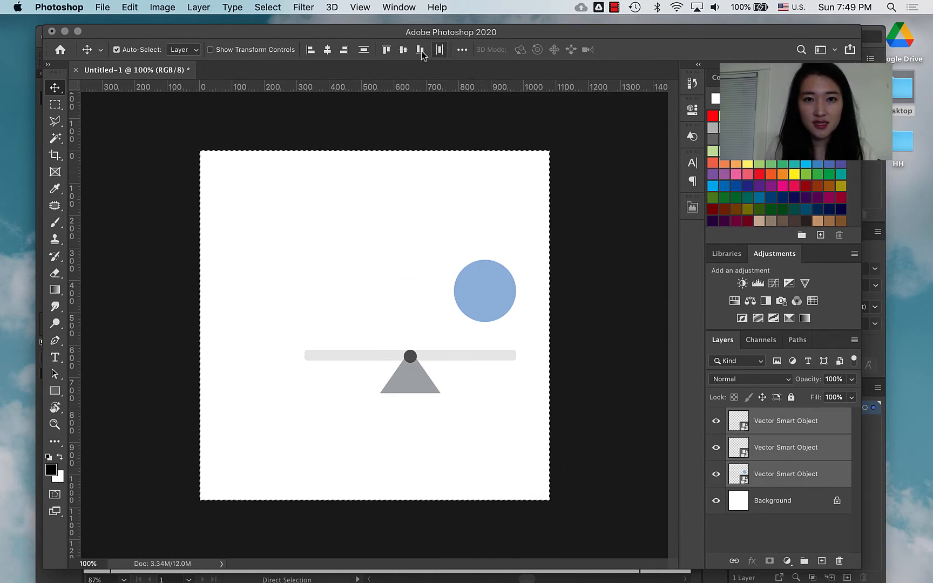
pyautogui.click(328, 49)
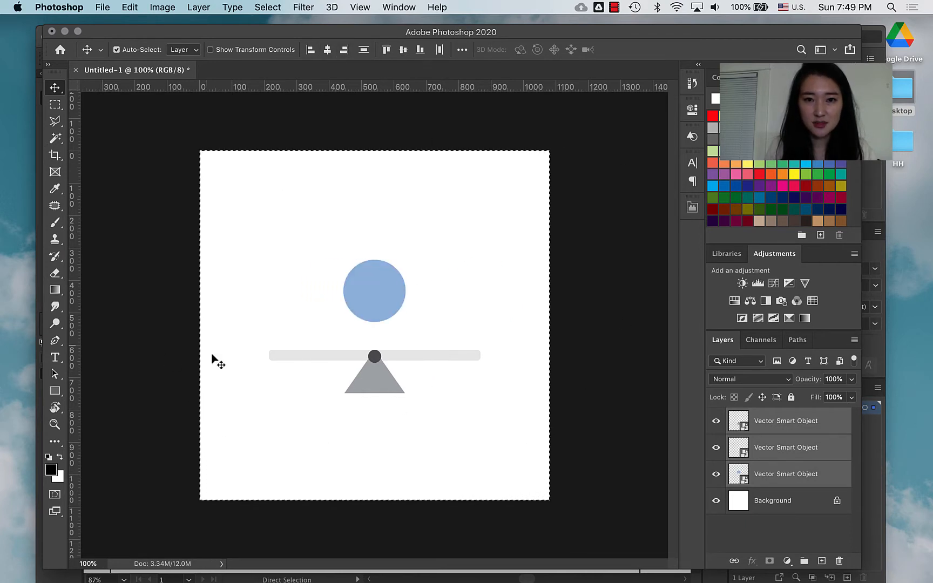
pyautogui.click(246, 138)
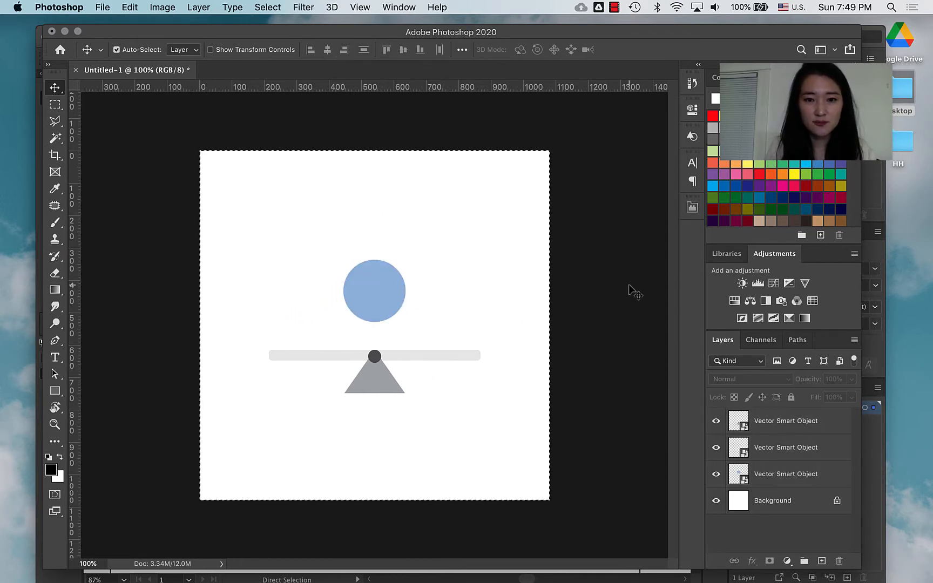
pyautogui.press('super+d')
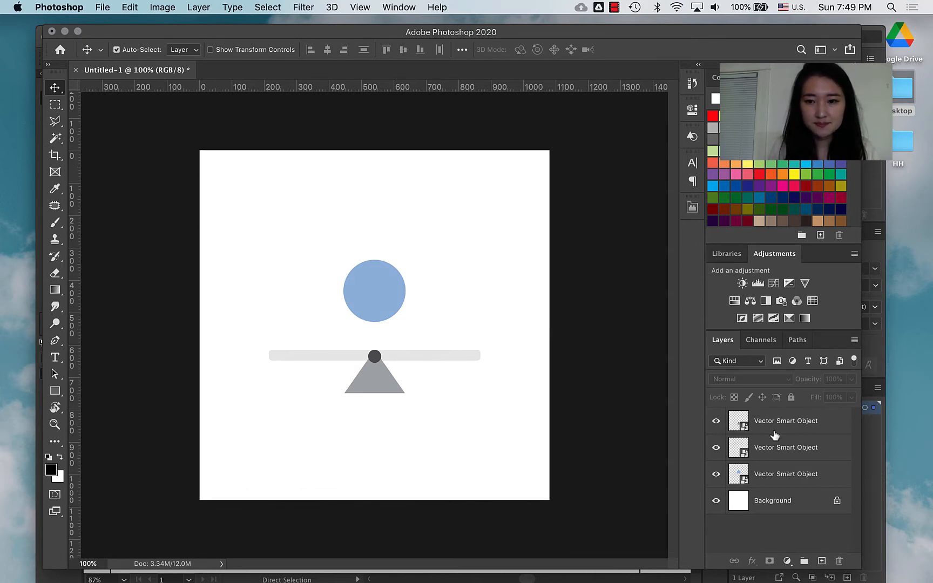
# Step: Rename the circle's layer blue ball and the bar's layer seesaw
pyautogui.doubleClick(784, 474)
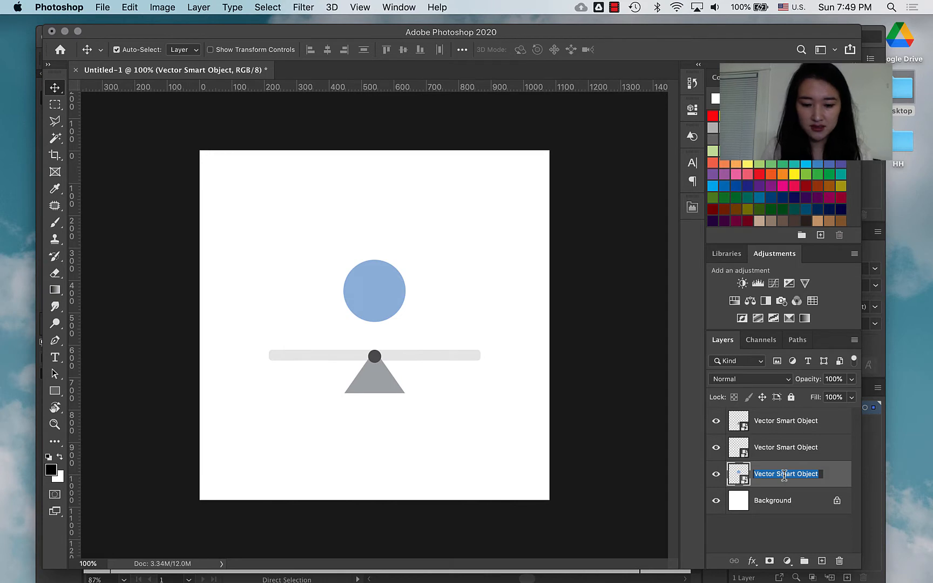
pyautogui.write('ball')
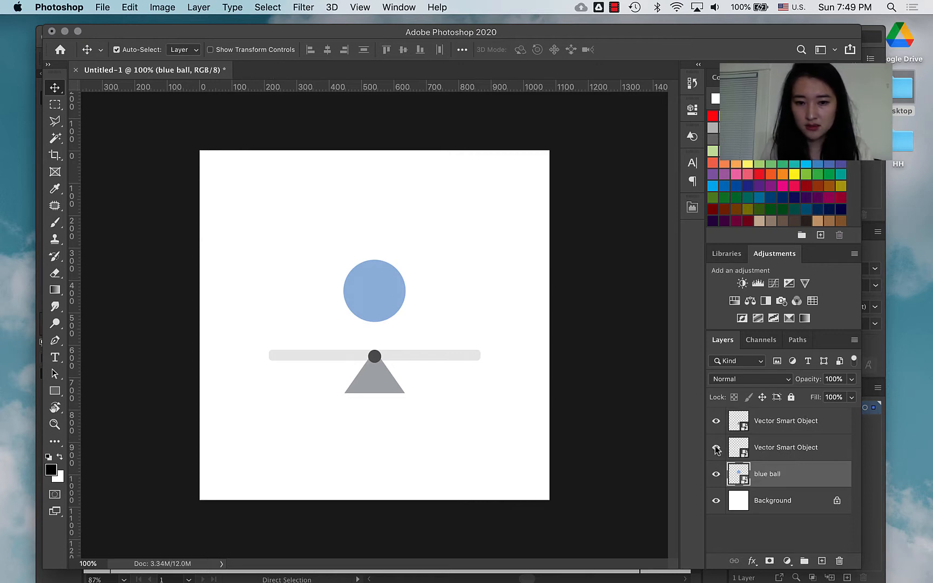
pyautogui.click(801, 455)
pyautogui.click(717, 450)
pyautogui.click(717, 451)
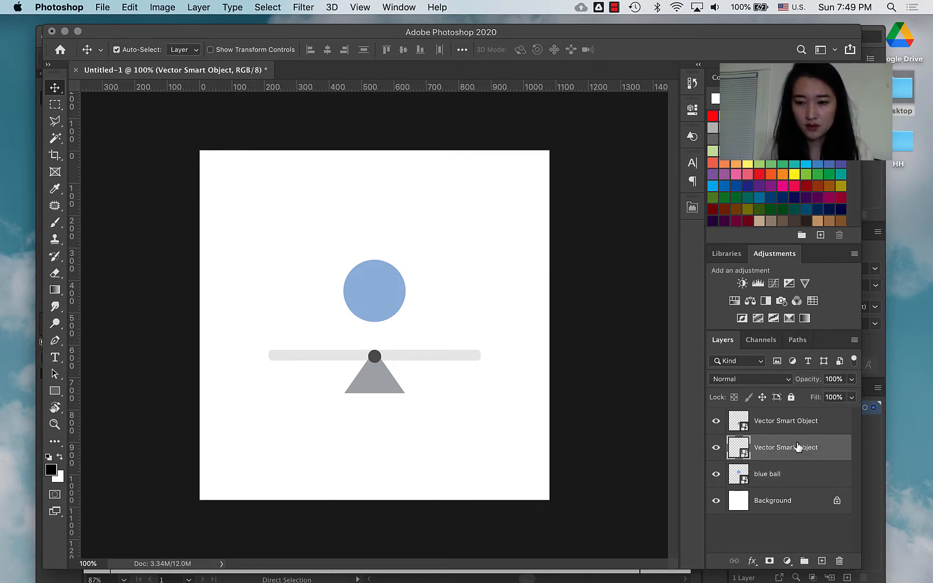
pyautogui.doubleClick(794, 447)
pyautogui.write('sees')
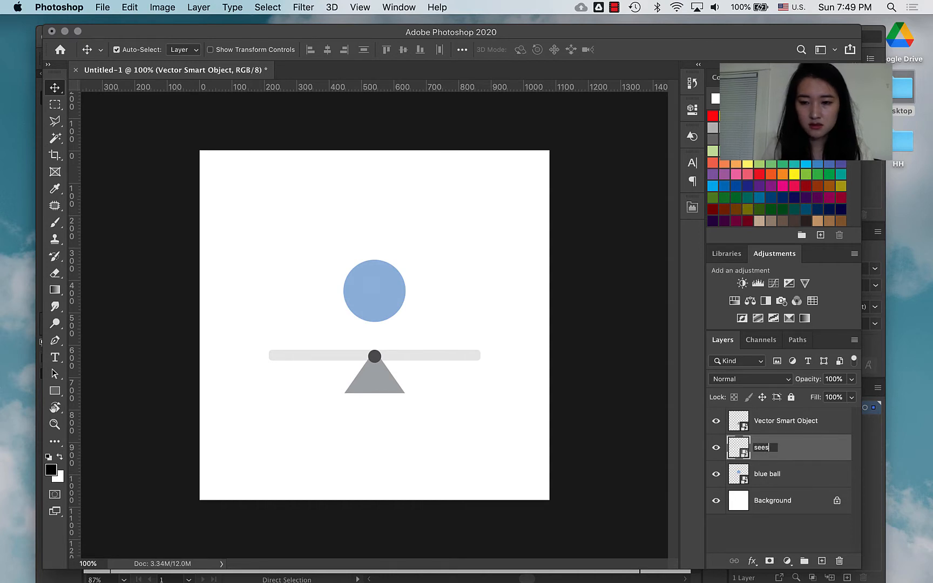
pyautogui.write('aw')
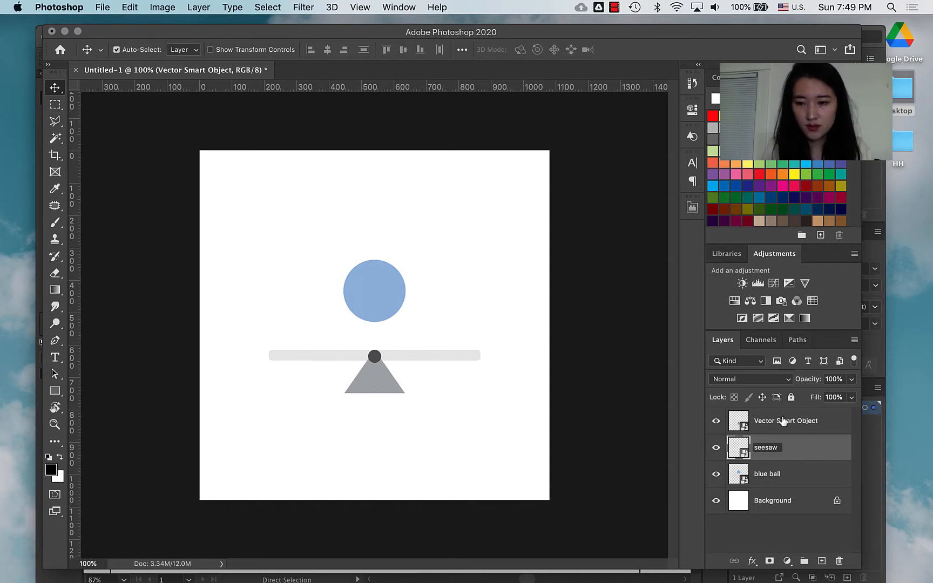
# Step: Rename the layer with the triangle and pivot as front
pyautogui.doubleClick(784, 421)
pyautogui.write('front')
pyautogui.press('Return')
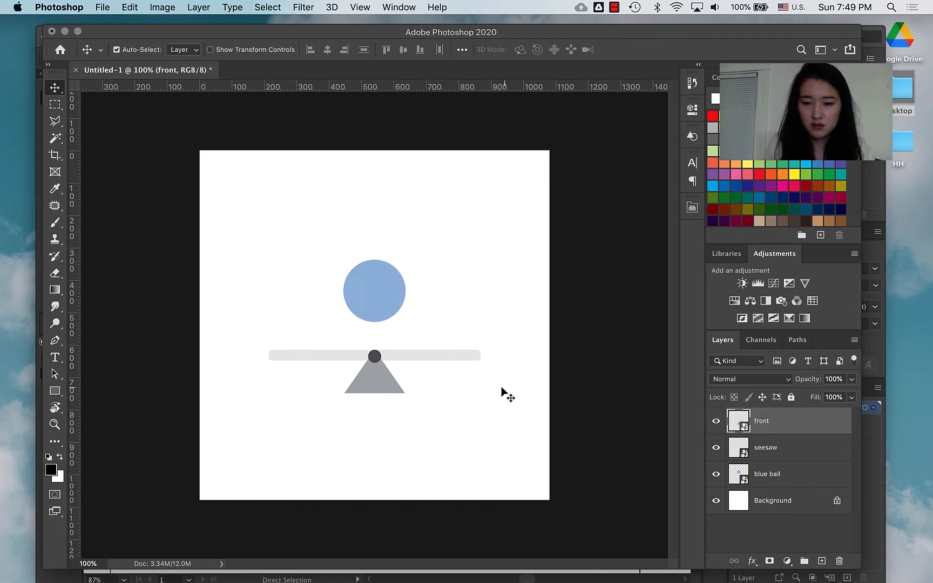
# Step: Move the bar and triangle down together, and place the blue ball high above the bar's right end
pyautogui.click(410, 355)
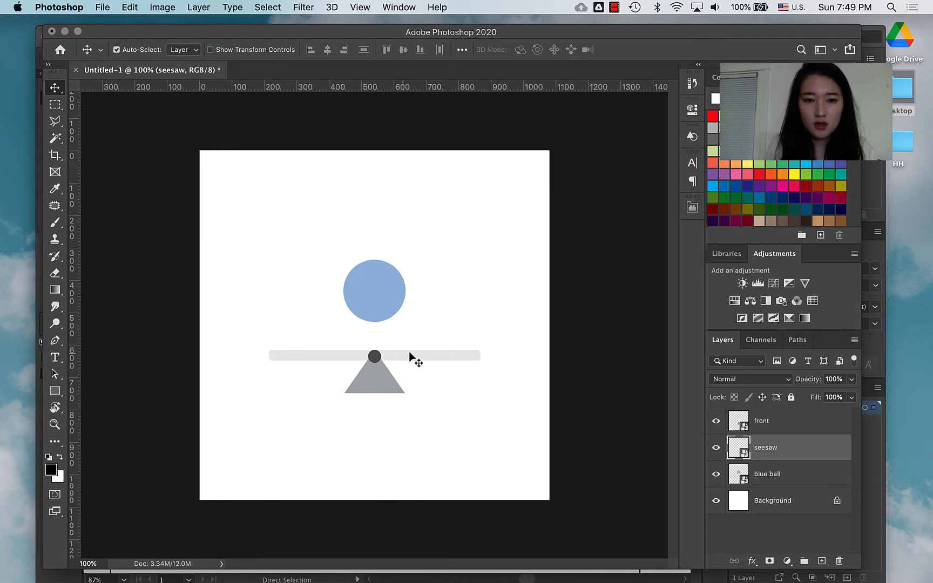
pyautogui.keyDown('shift'); pyautogui.click(369, 389); pyautogui.keyUp('shift')
pyautogui.moveTo(369, 389); pyautogui.dragTo(366, 440)
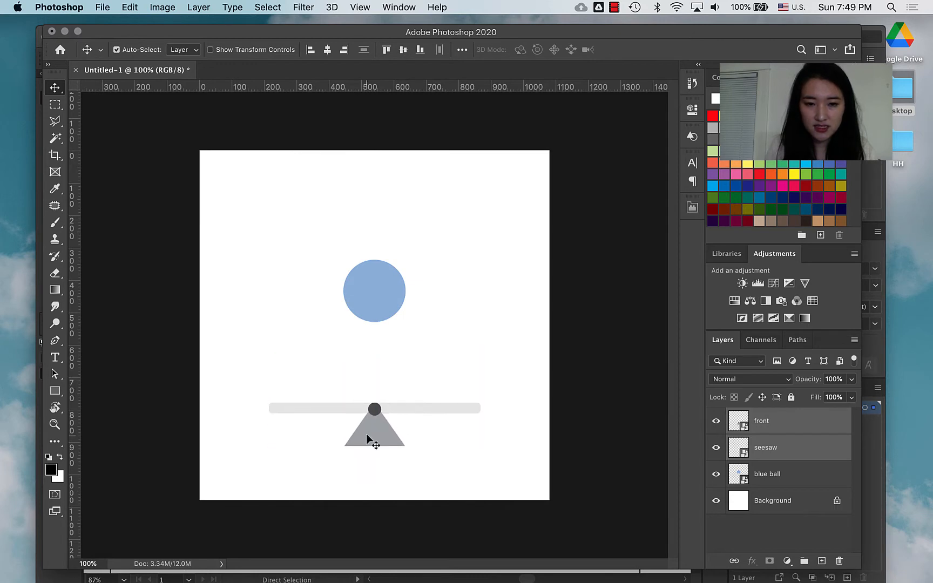
pyautogui.moveTo(376, 297); pyautogui.dragTo(464, 253)
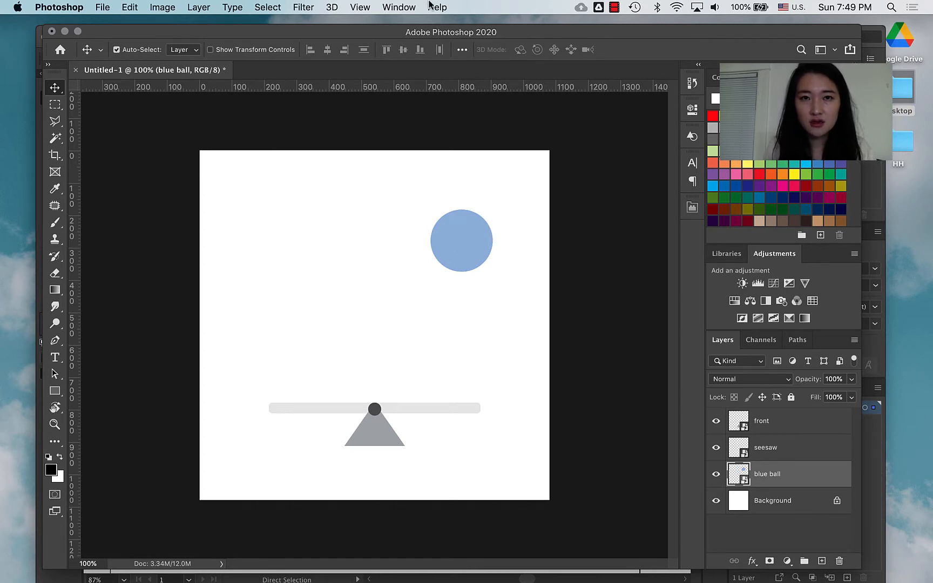
# Step: Show the Timeline, create a frame animation, and place the timeline below the seesaw artwork
pyautogui.click(399, 7)
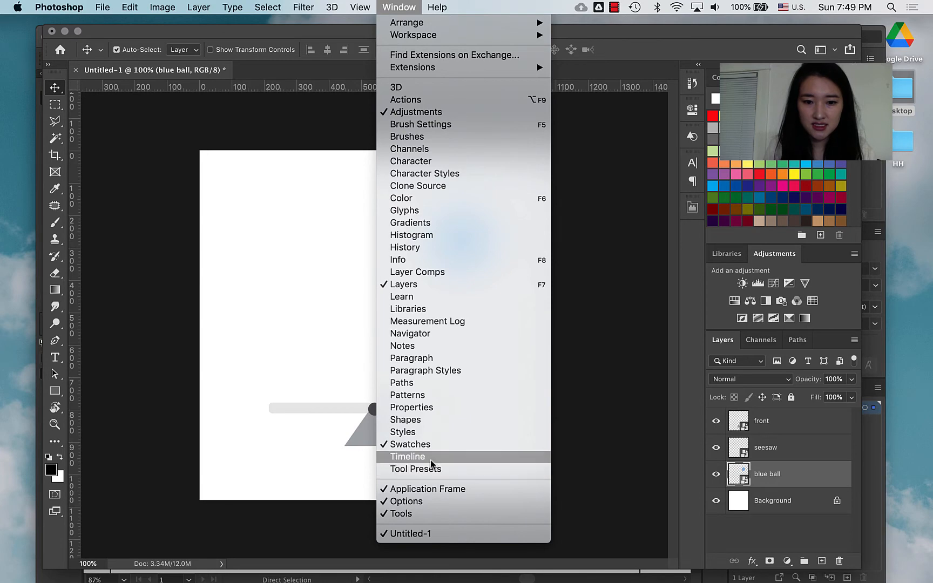
pyautogui.click(437, 459)
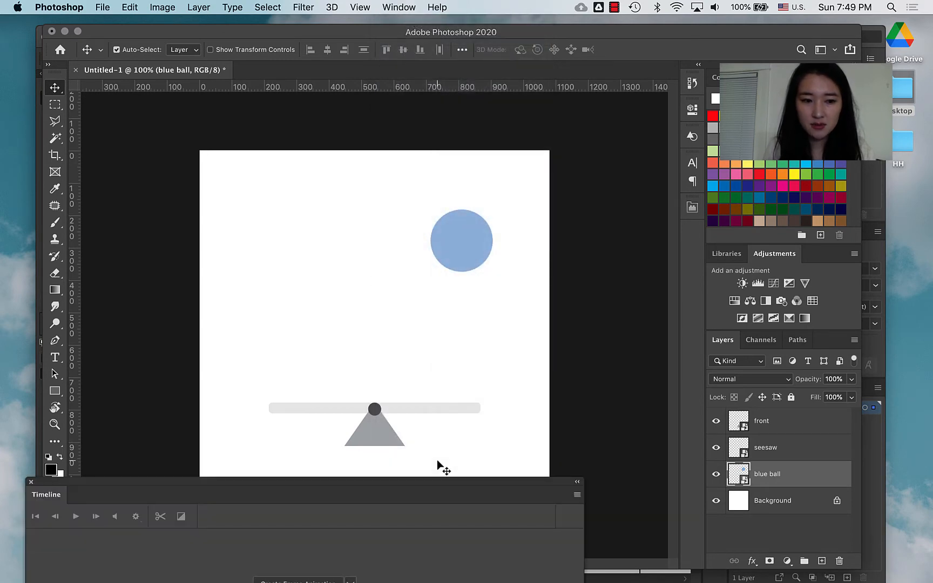
pyautogui.moveTo(375, 478); pyautogui.dragTo(375, 342)
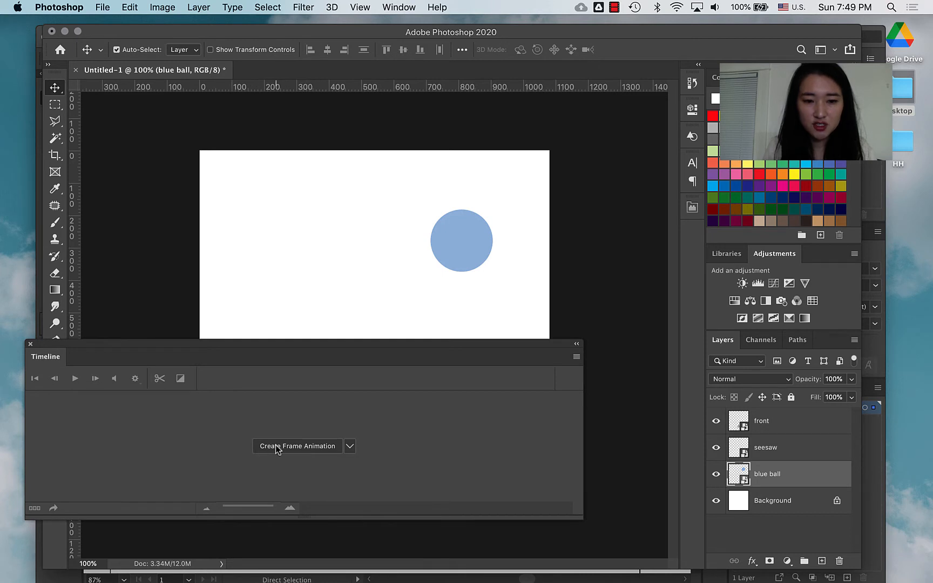
pyautogui.click(350, 446)
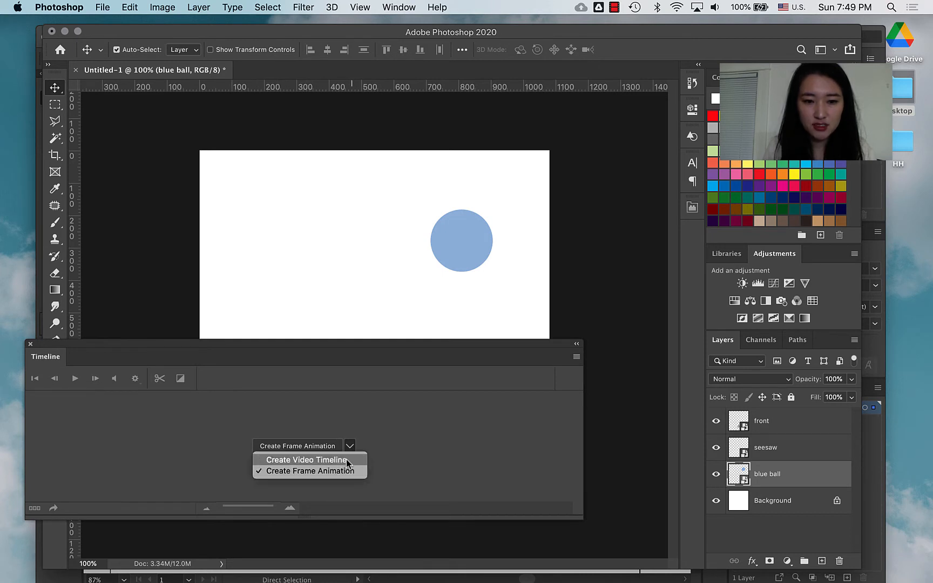
pyautogui.click(343, 472)
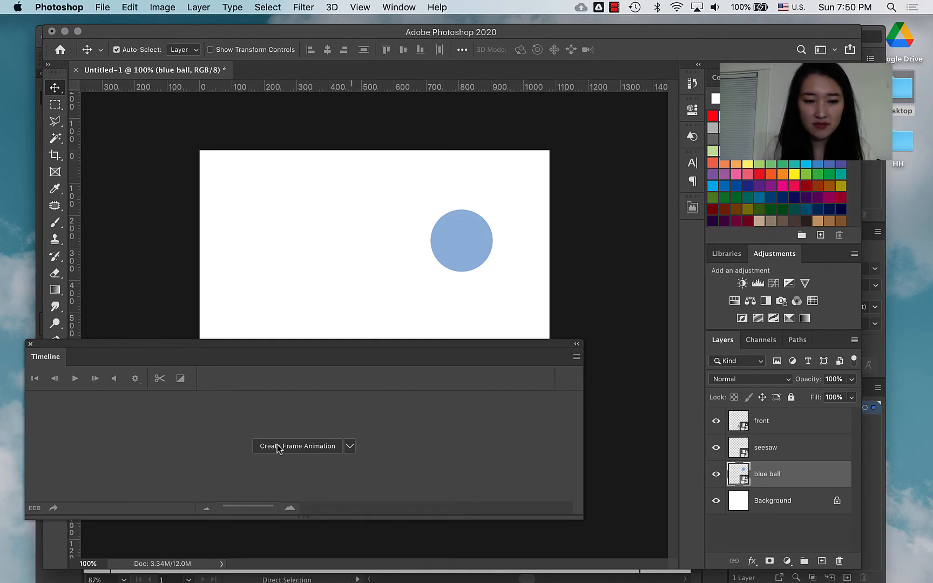
pyautogui.click(320, 452)
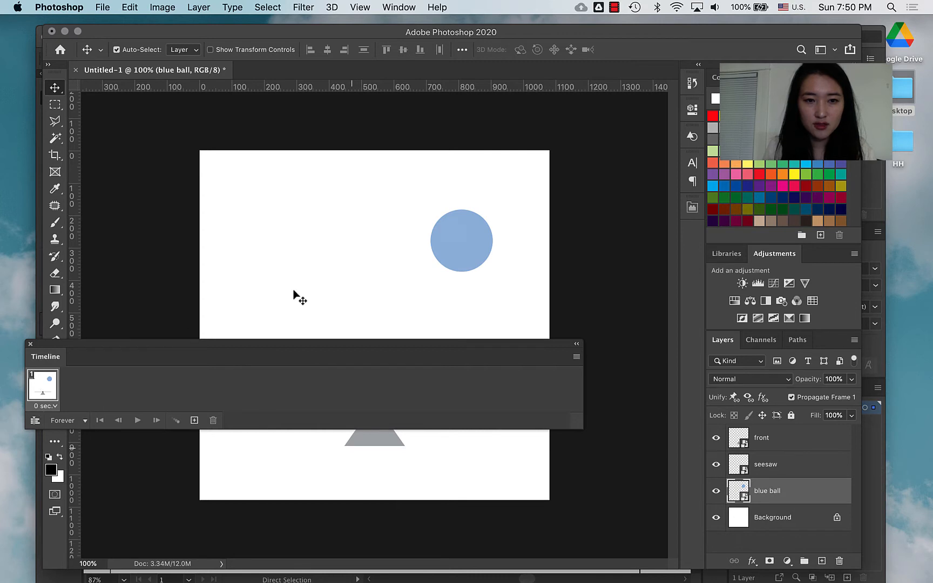
pyautogui.moveTo(197, 346); pyautogui.dragTo(181, 477)
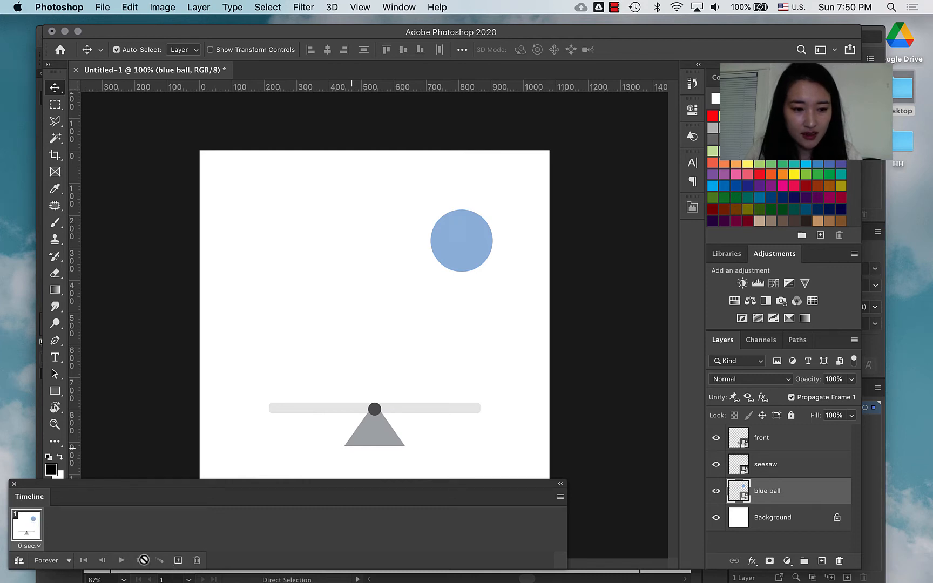
# Step: Add a second animation frame and set the frame delay to 0.1 seconds
pyautogui.click(178, 561)
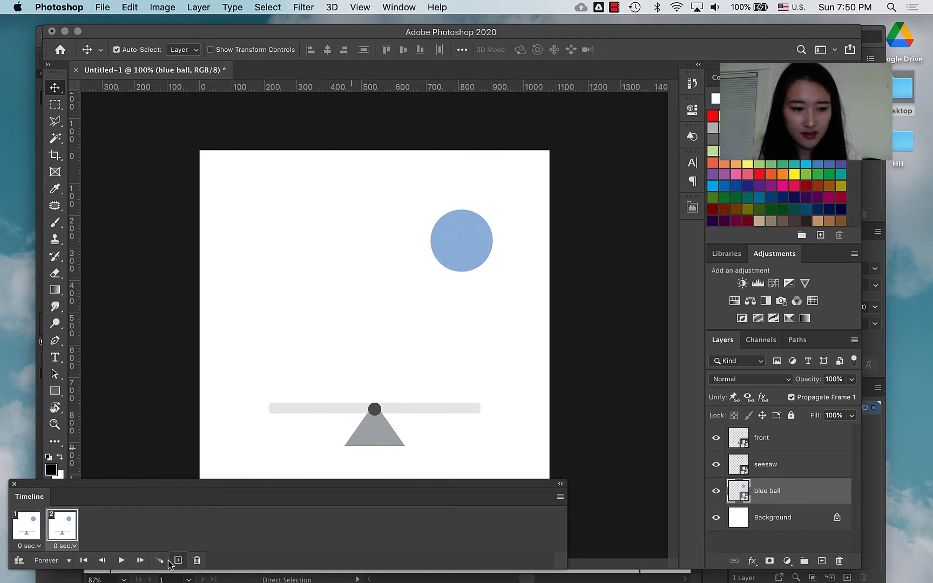
pyautogui.click(30, 546)
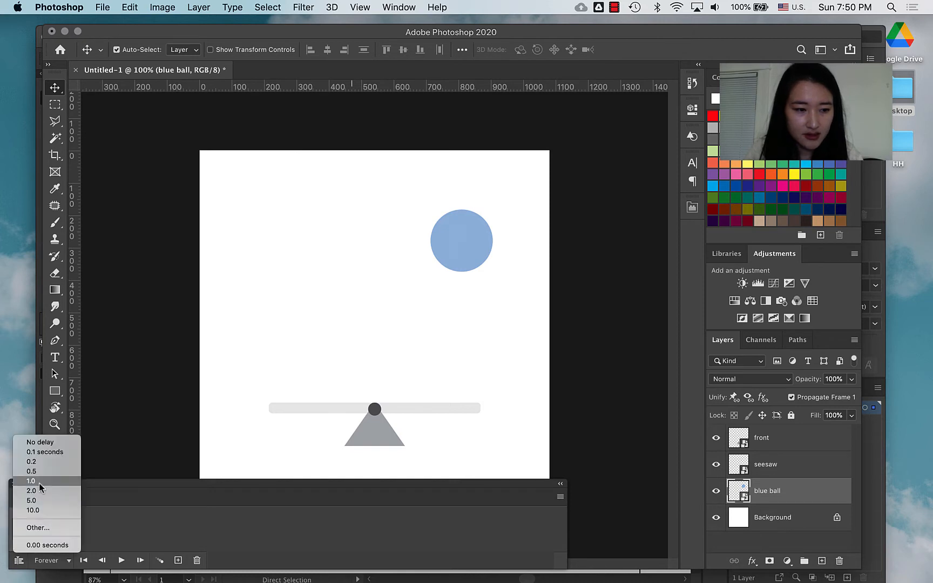
pyautogui.click(41, 454)
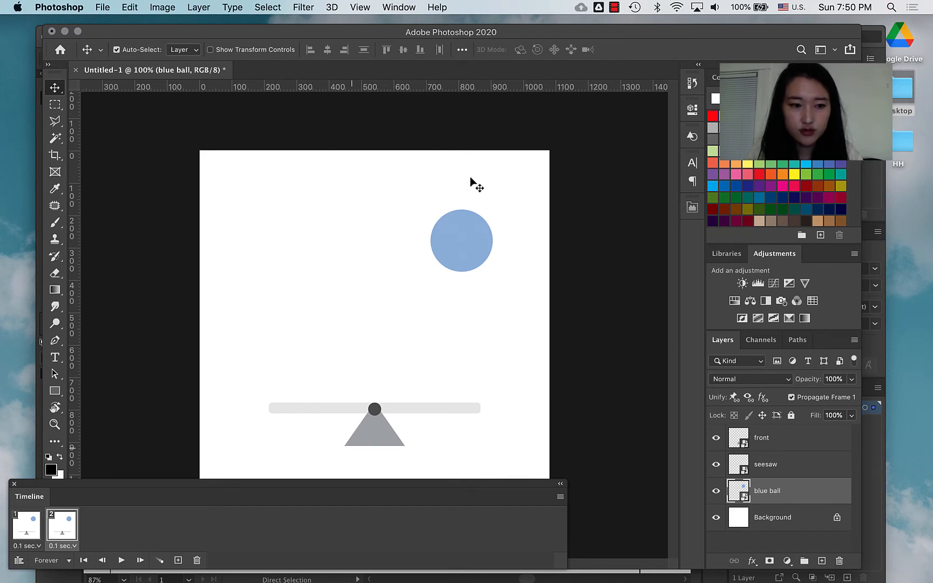
# Step: Lower the blue ball by 40 px in frame 2 and preview the animation
pyautogui.hotkey('shift', 'Down')
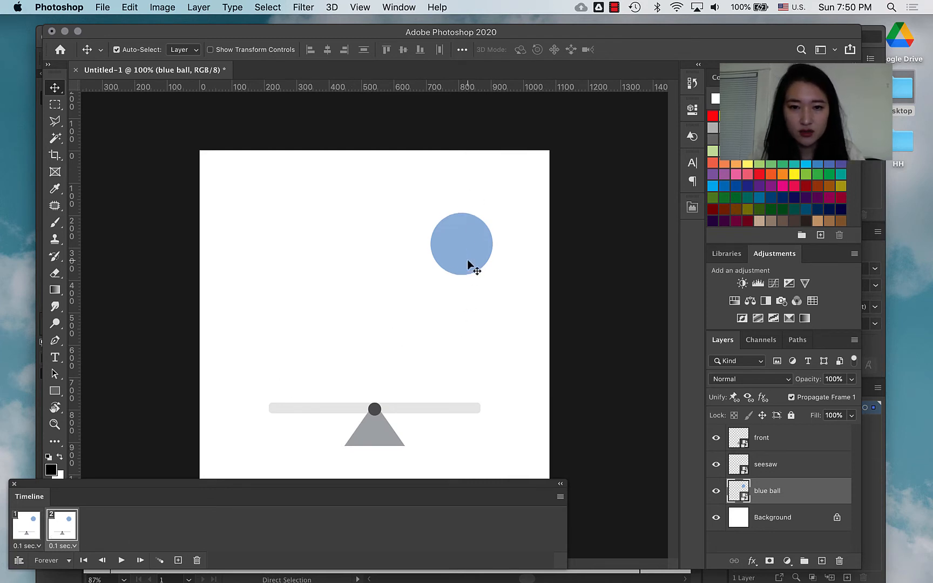
pyautogui.hotkey('shift', 'Down')
pyautogui.hotkey('shift', 'Down')
pyautogui.hotkey('shift', 'Down')
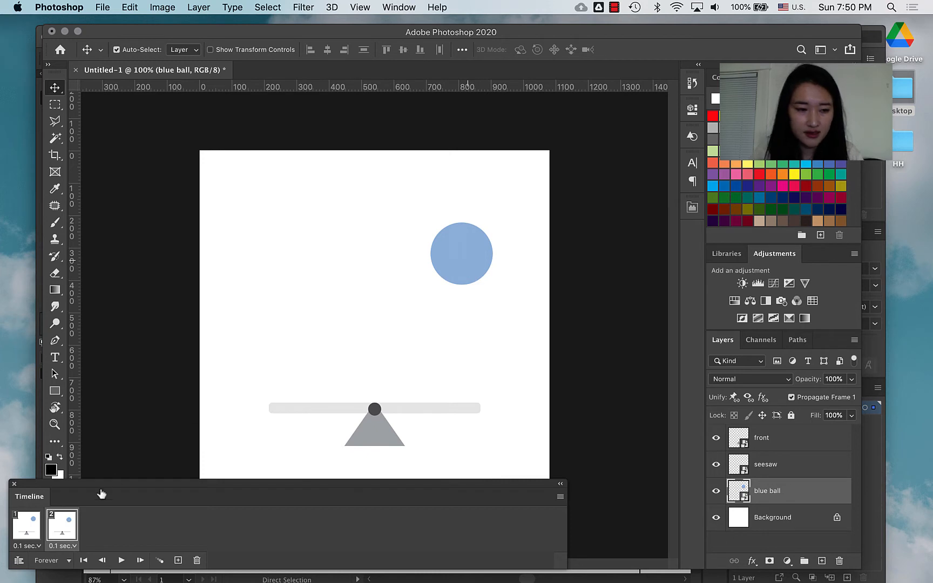
pyautogui.click(121, 560)
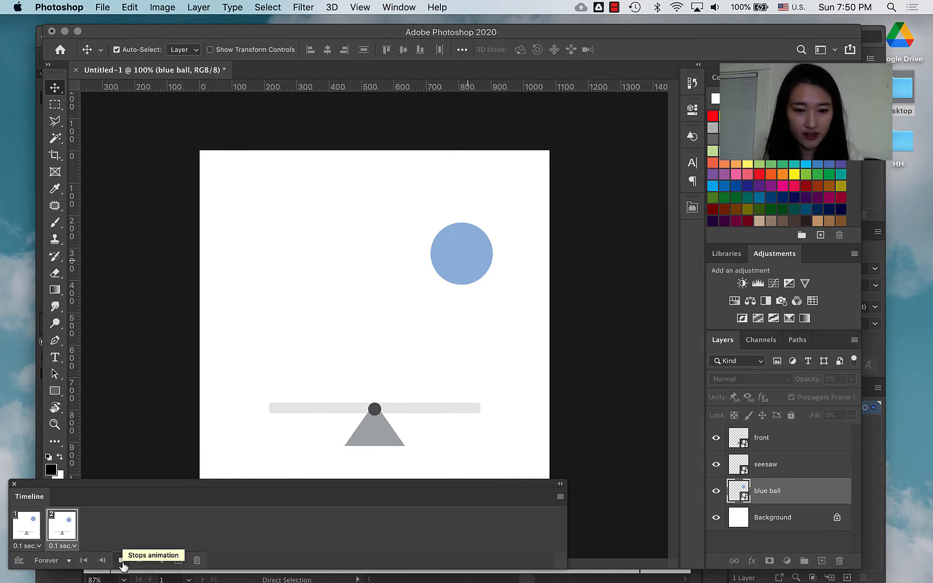
pyautogui.click(122, 561)
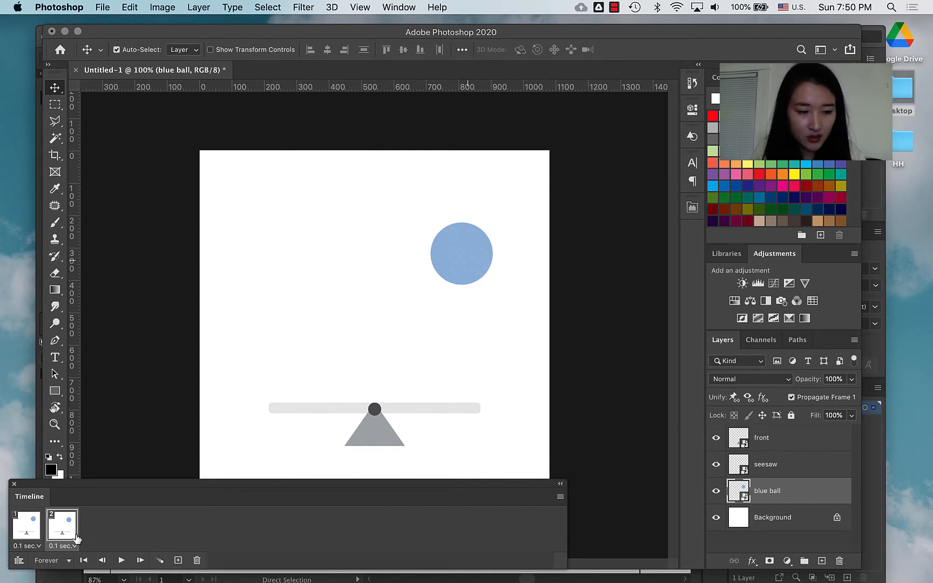
# Step: Add a third animation frame and lower the blue ball by 40 px in it
pyautogui.click(178, 561)
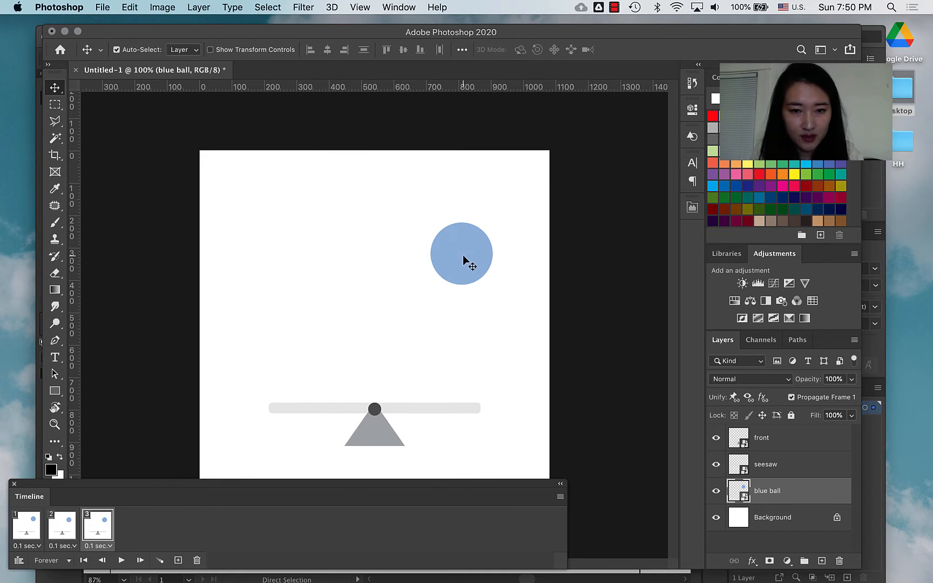
pyautogui.hotkey('shift', 'Down')
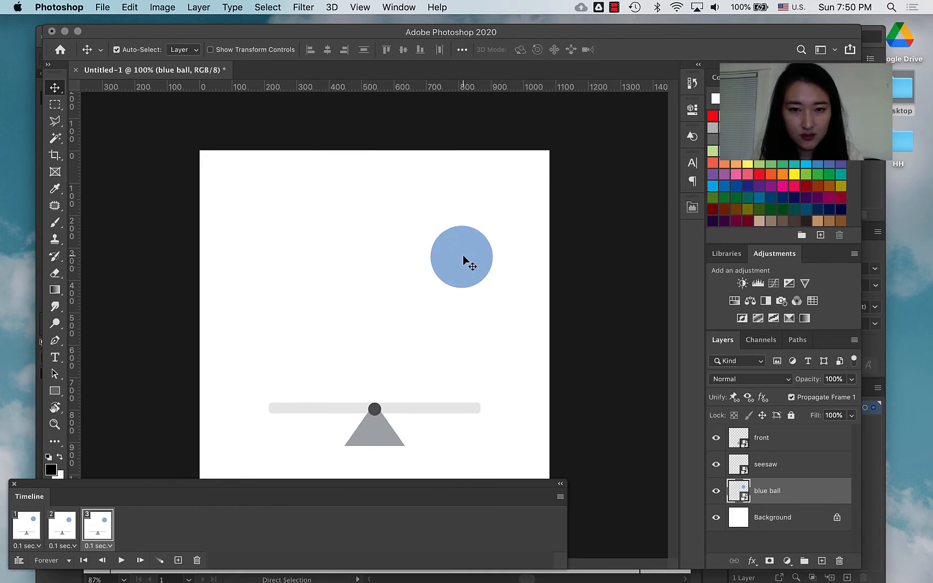
pyautogui.hotkey('shift', 'Down')
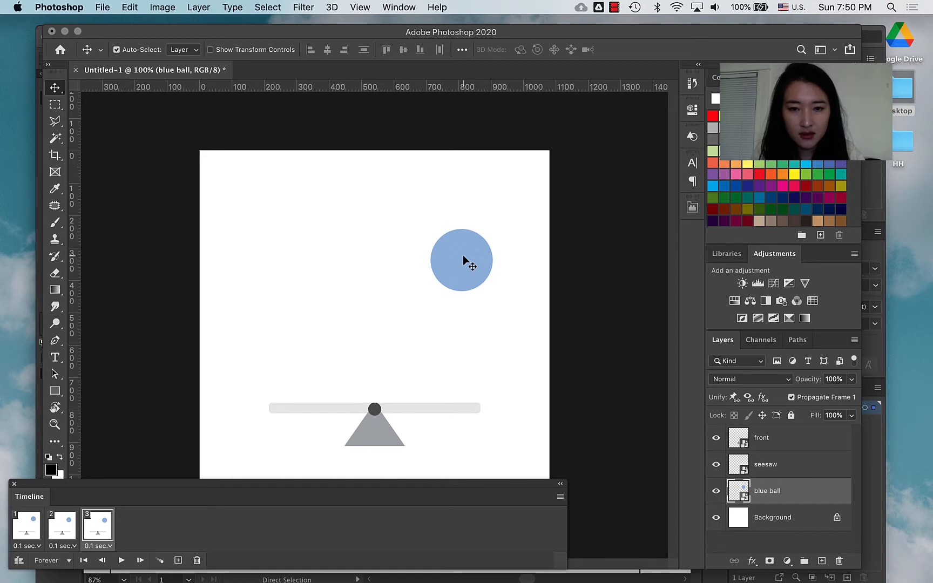
pyautogui.hotkey('shift', 'Down')
pyautogui.hotkey('shift', 'Down')
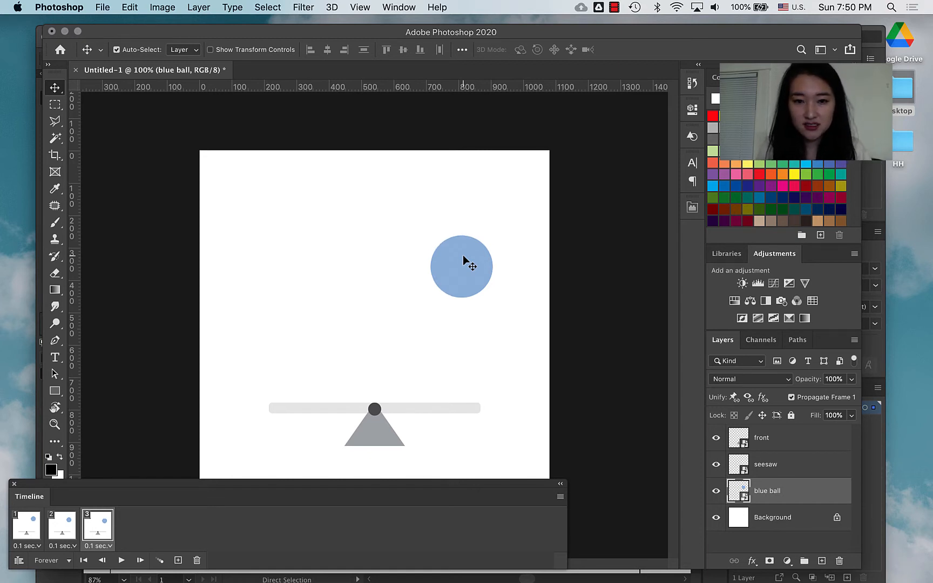
# Step: Try nudging the blue ball down and back up in 1 px and 10 px increments in frame 3
pyautogui.press('Down')
pyautogui.press('Down')
pyautogui.press('Down')
pyautogui.press('Down')
pyautogui.press('Down')
pyautogui.press('Down')
pyautogui.press('Down')
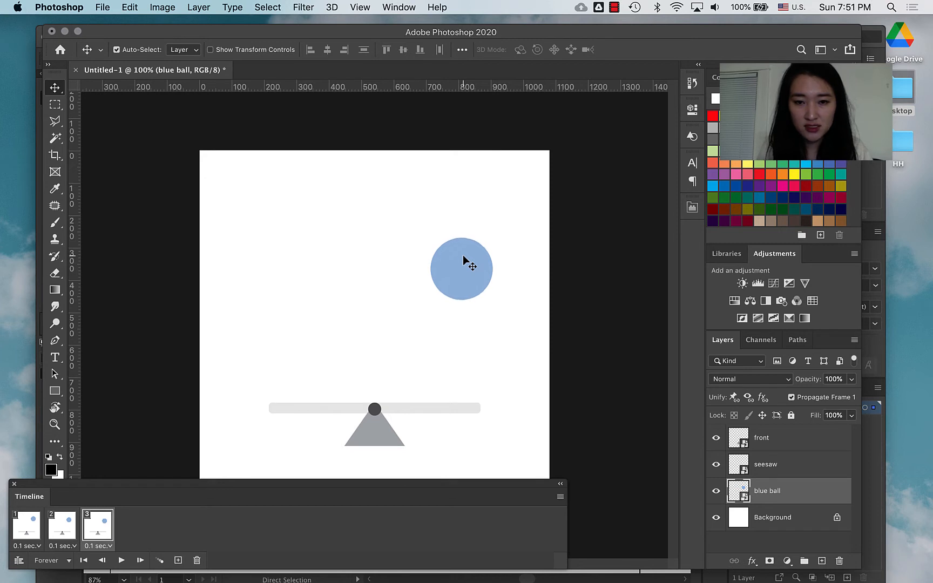
pyautogui.press('Up')
pyautogui.press('Up')
pyautogui.press('Up')
pyautogui.press('Up')
pyautogui.press('Up')
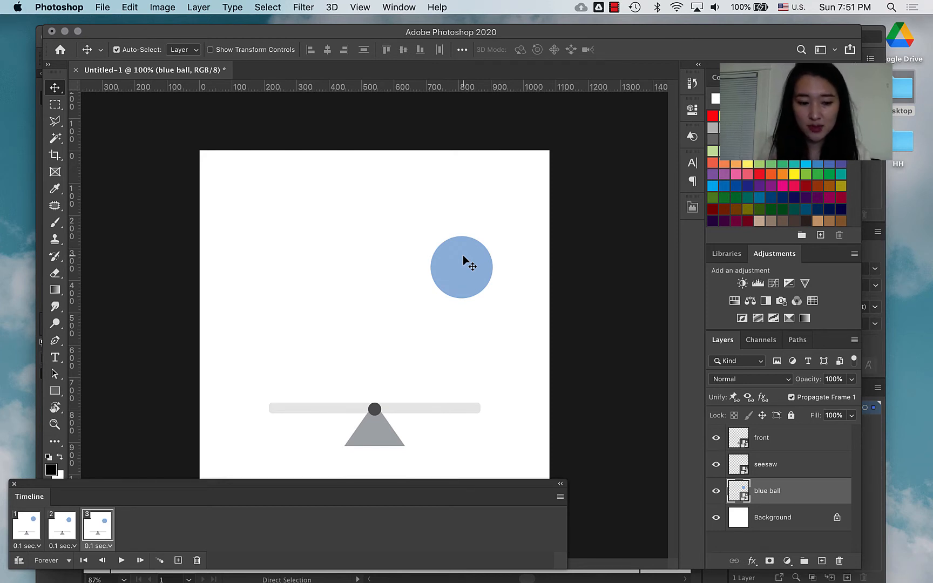
pyautogui.hotkey('shift', 'Down')
pyautogui.hotkey('shift', 'Down')
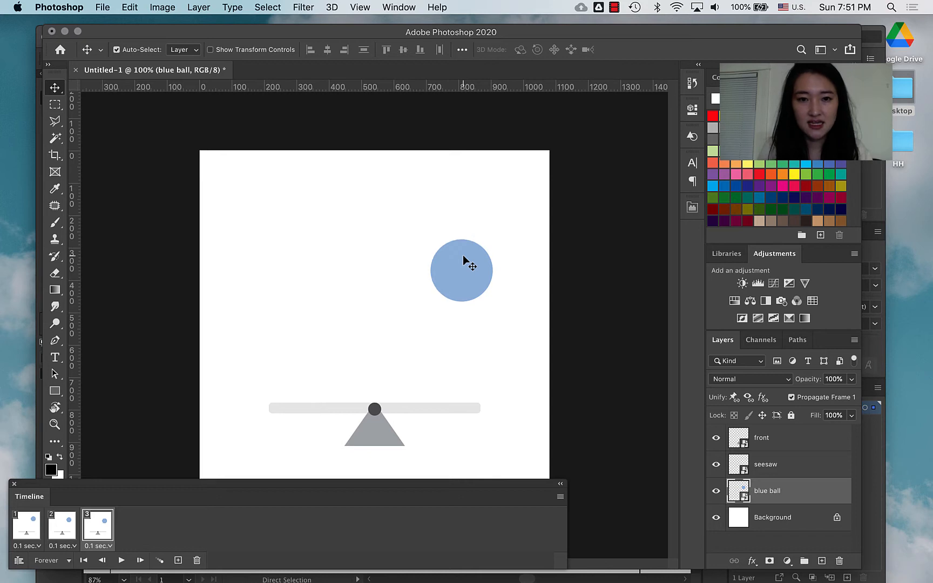
pyautogui.hotkey('shift', 'Up')
pyautogui.hotkey('shift', 'Up')
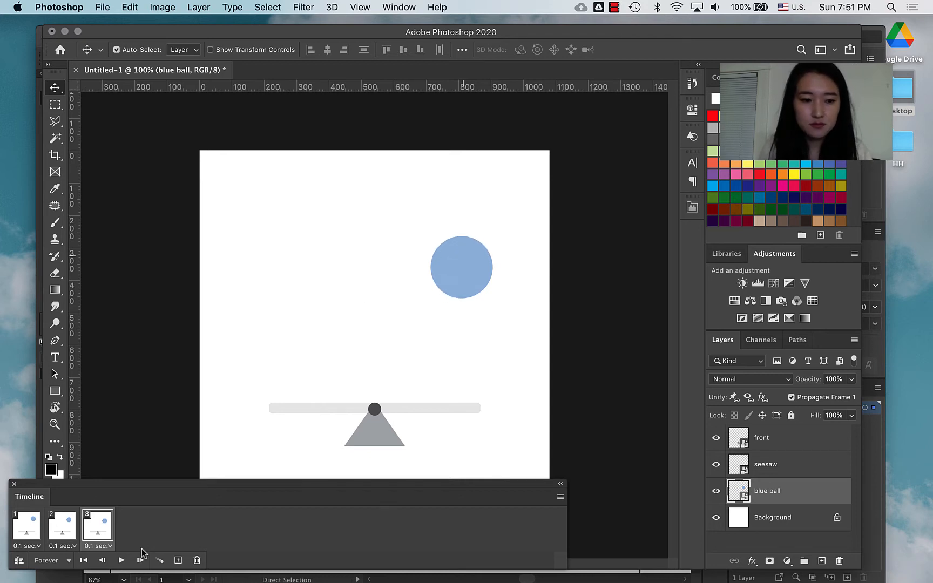
# Step: Add a fourth animation frame and lower the blue ball by 40 px in it
pyautogui.click(178, 560)
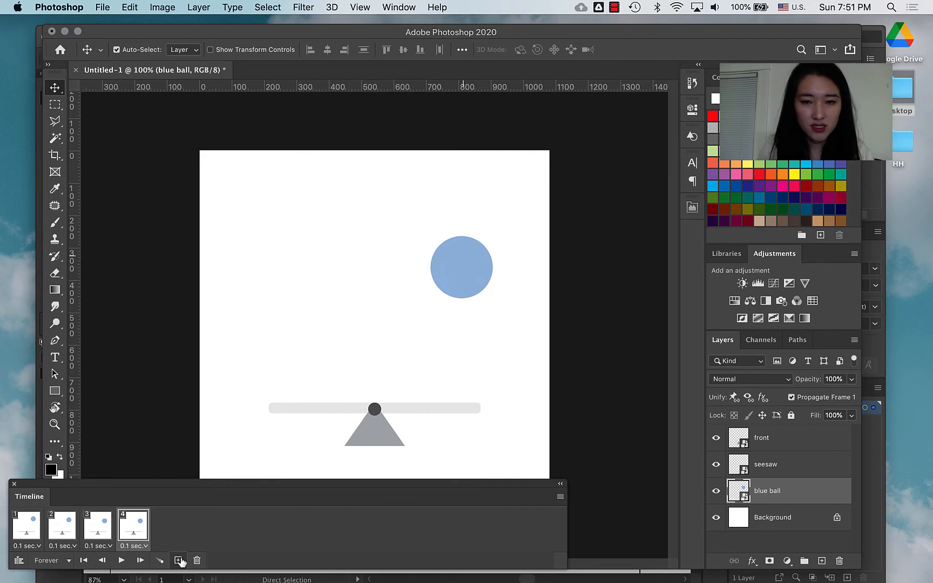
pyautogui.hotkey('shift', 'Down')
pyautogui.hotkey('shift', 'Down')
pyautogui.hotkey('shift', 'Down')
pyautogui.hotkey('shift', 'Down')
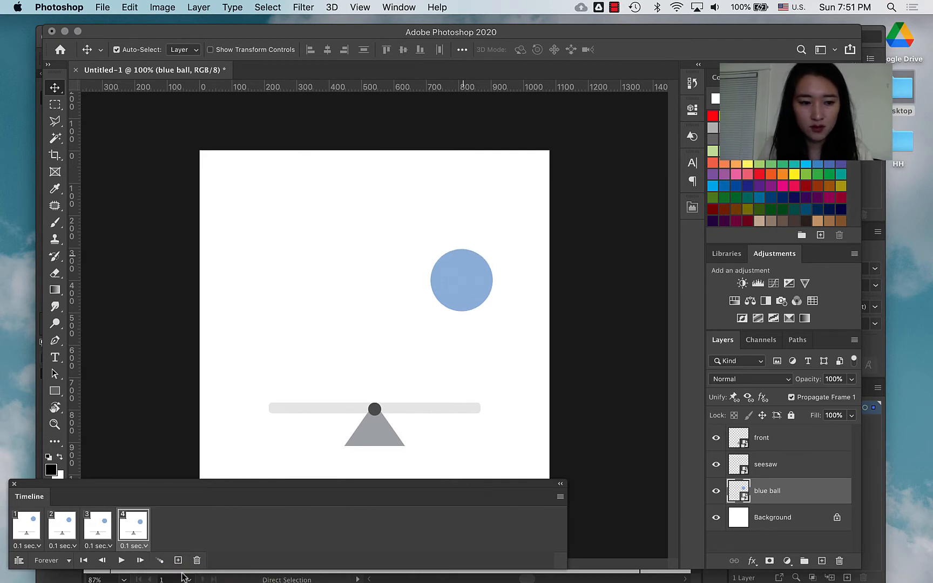
# Step: Add a fifth animation frame and lower the blue ball by 40 px in it
pyautogui.click(178, 560)
pyautogui.hotkey('shift', 'Right')
pyautogui.hotkey('shift', 'Left')
pyautogui.hotkey('shift', 'Down')
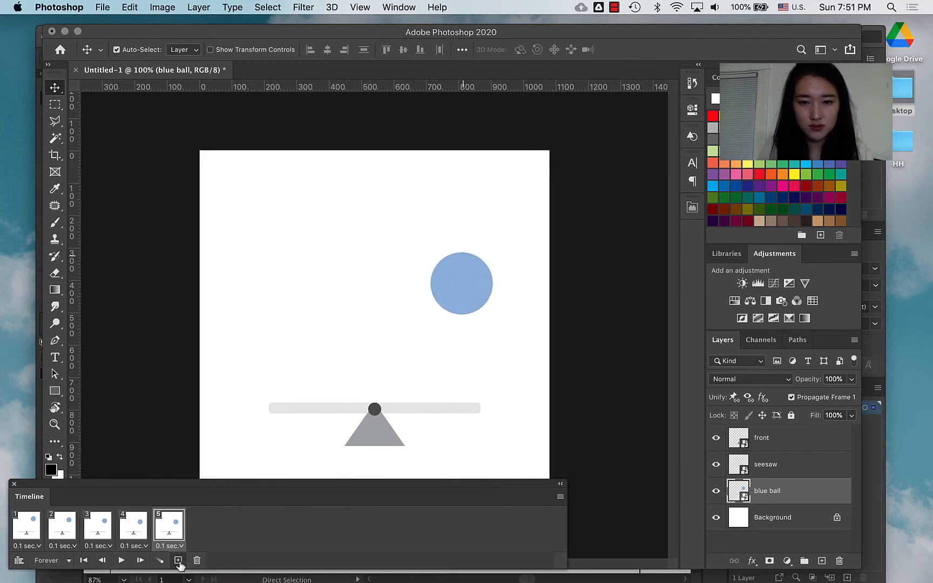
pyautogui.hotkey('shift', 'Down')
pyautogui.hotkey('shift', 'Down')
pyautogui.hotkey('shift', 'Down')
# Step: Add a sixth animation frame and lower the blue ball by 50 px in it
pyautogui.click(179, 560)
pyautogui.hotkey('shift', 'Down')
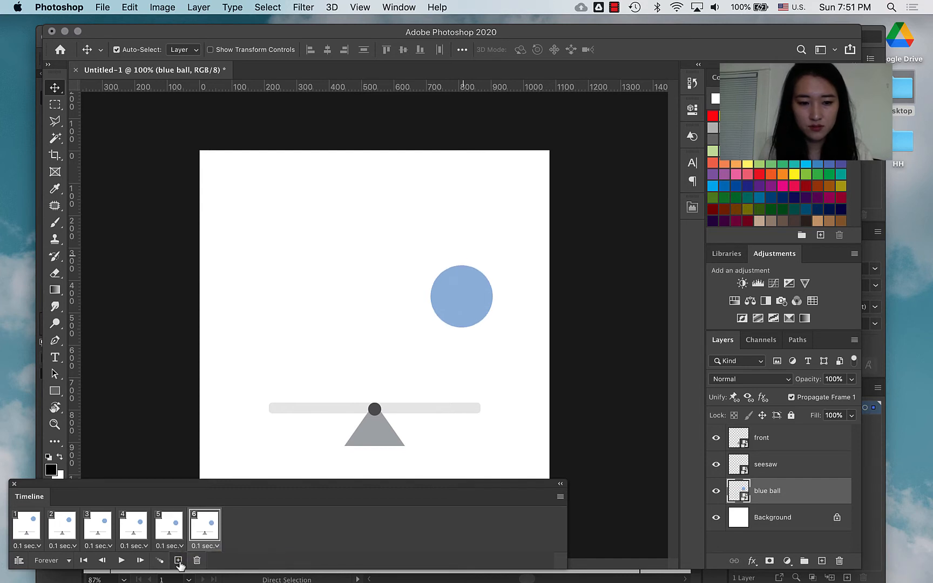
pyautogui.hotkey('shift', 'Down')
pyautogui.hotkey('shift', 'Down')
pyautogui.hotkey('shift', 'Down')
pyautogui.hotkey('shift', 'Down')
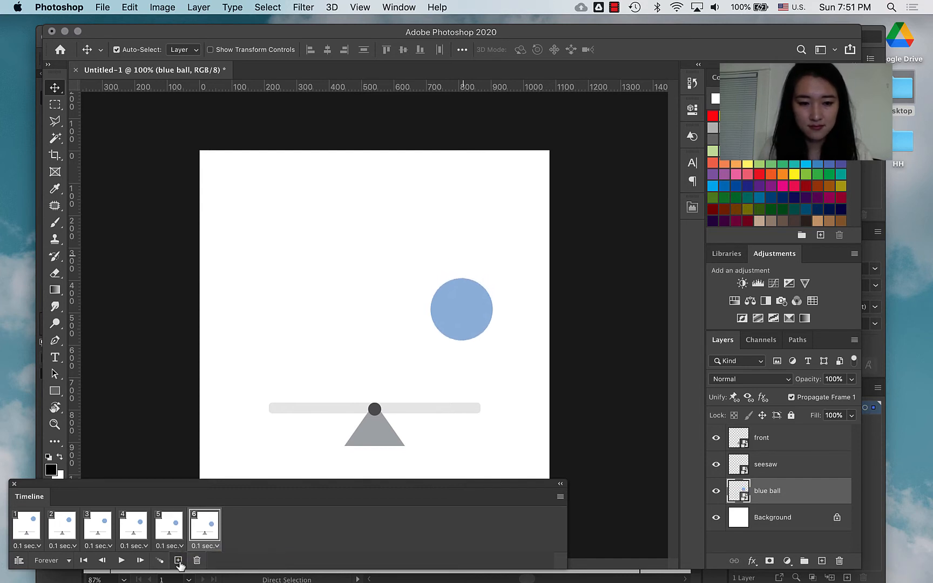
# Step: Add a seventh animation frame and lower the blue ball by 40 px in it
pyautogui.click(179, 560)
pyautogui.hotkey('shift', 'Down')
pyautogui.hotkey('shift', 'Down')
pyautogui.hotkey('shift', 'Down')
pyautogui.hotkey('shift', 'Down')
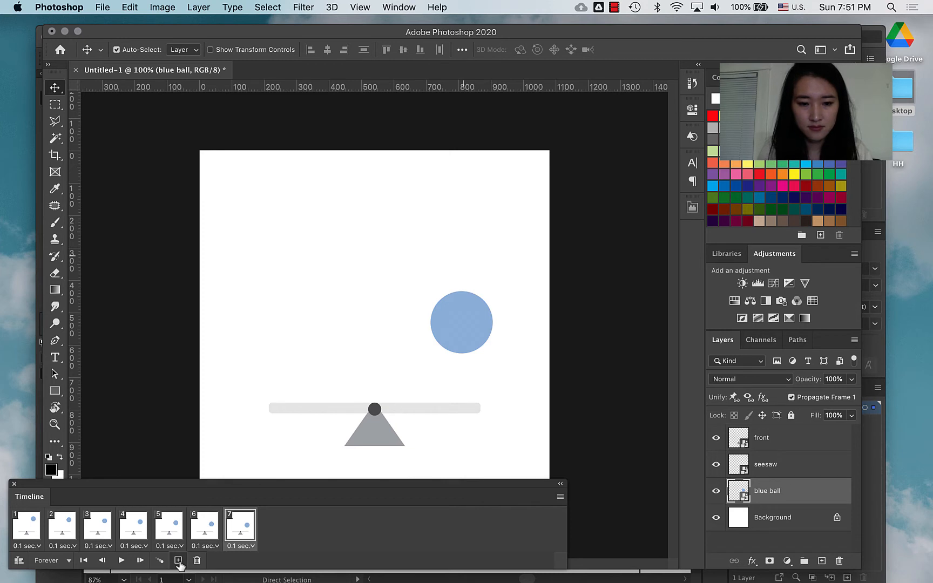
# Step: Add frames 8 through 11, lowering the blue ball by 40 px in each until it rests on the seesaw
pyautogui.click(179, 562)
pyautogui.hotkey('shift', 'Down')
pyautogui.hotkey('shift', 'Down')
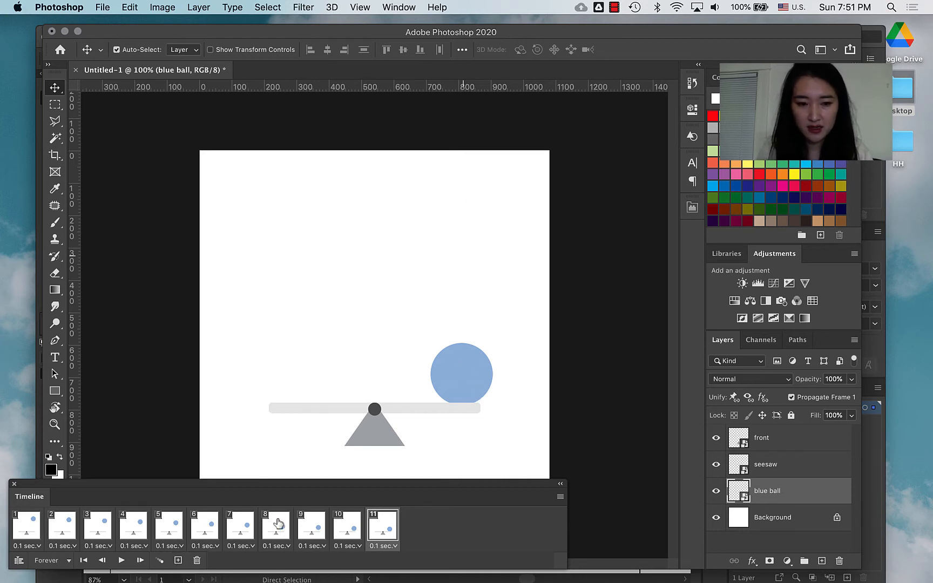
# Step: Add a twelfth animation frame and raise the blue ball by 60 px in it
pyautogui.click(177, 560)
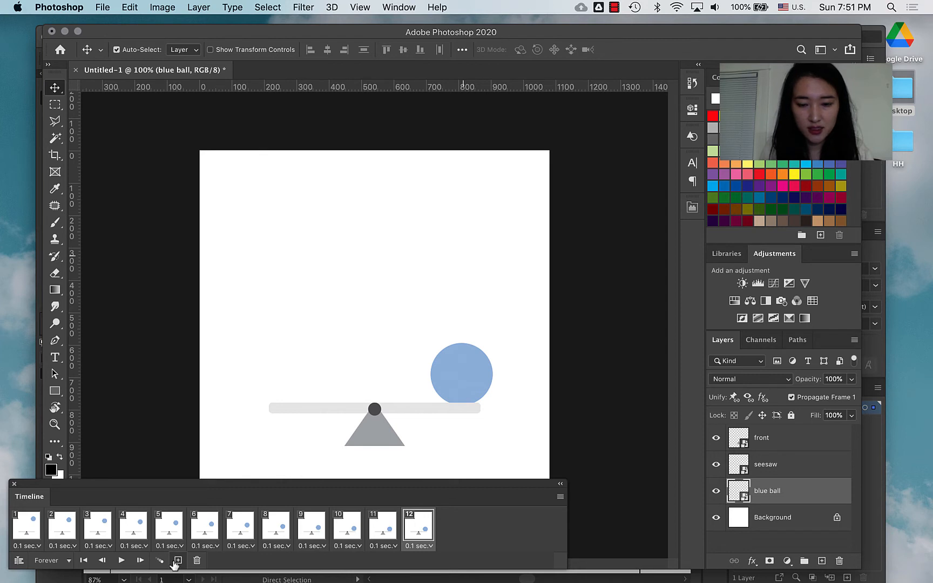
pyautogui.hotkey('shift', 'Up')
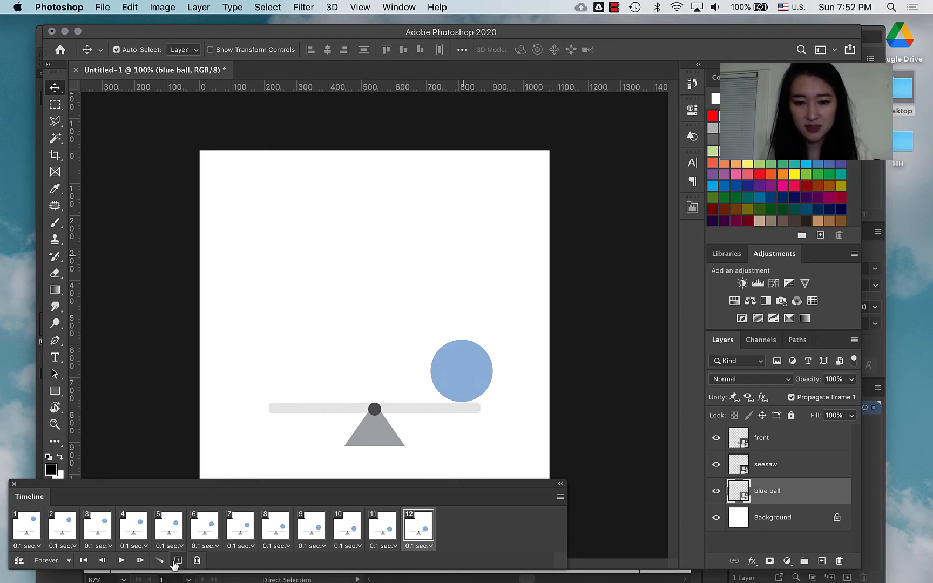
pyautogui.hotkey('shift', 'Up')
pyautogui.hotkey('shift', 'Up')
pyautogui.hotkey('shift', 'Up')
pyautogui.hotkey('shift', 'Up')
pyautogui.hotkey('shift', 'Up')
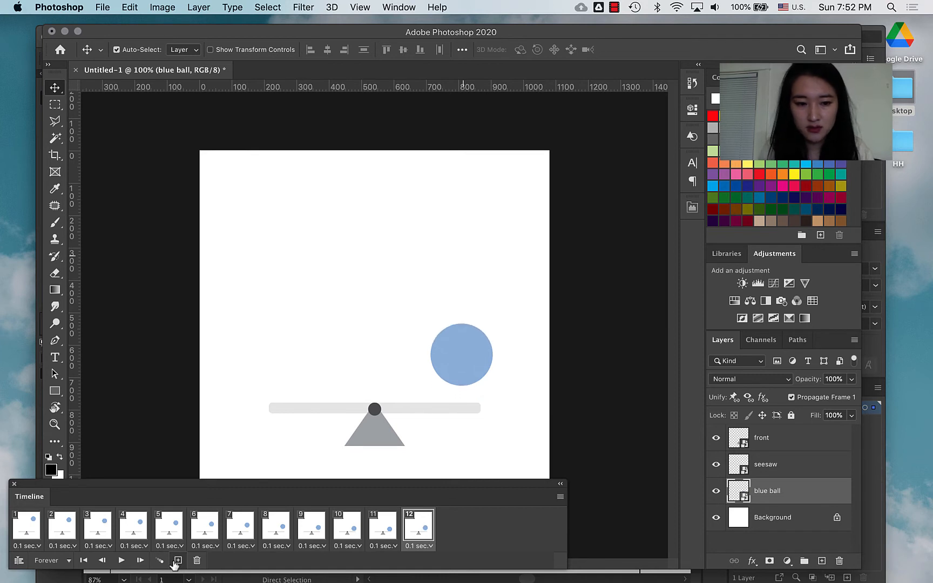
# Step: Add a thirteenth animation frame and raise the blue ball by 60 px in it
pyautogui.click(177, 560)
pyautogui.hotkey('shift', 'Up')
pyautogui.hotkey('shift', 'Up')
pyautogui.hotkey('shift', 'Up')
pyautogui.hotkey('shift', 'Up')
pyautogui.hotkey('shift', 'Up')
pyautogui.hotkey('shift', 'Up')
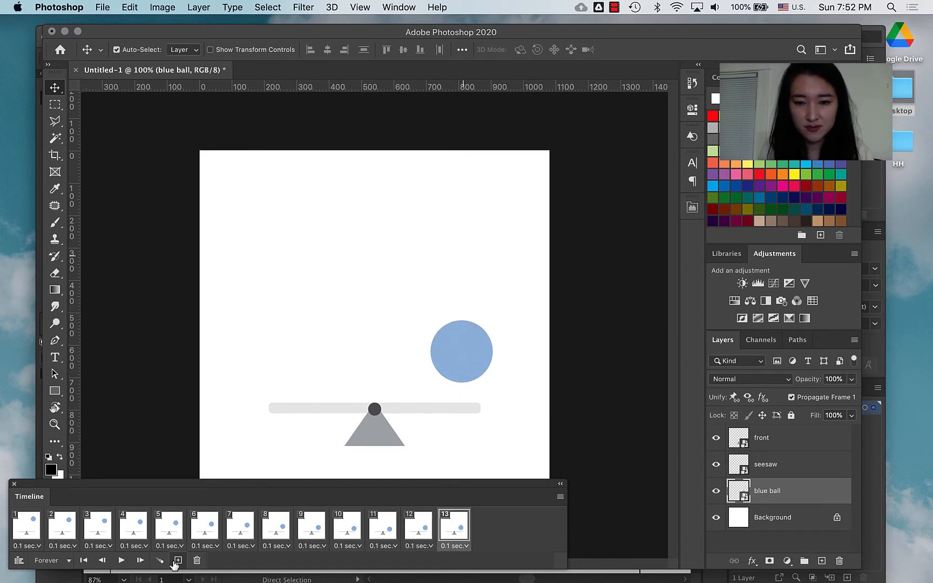
# Step: Add a fourteenth animation frame and raise the blue ball by 60 px in it
pyautogui.click(178, 560)
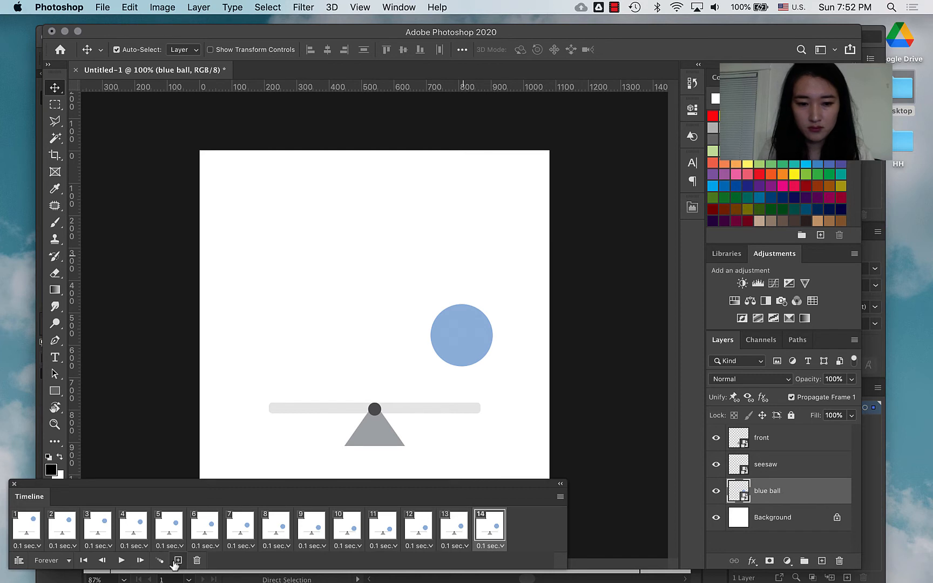
pyautogui.hotkey('shift', 'Up')
pyautogui.hotkey('shift', 'Up')
pyautogui.hotkey('shift', 'Up')
pyautogui.hotkey('shift', 'Up')
pyautogui.hotkey('shift', 'Up')
pyautogui.hotkey('shift', 'Up')
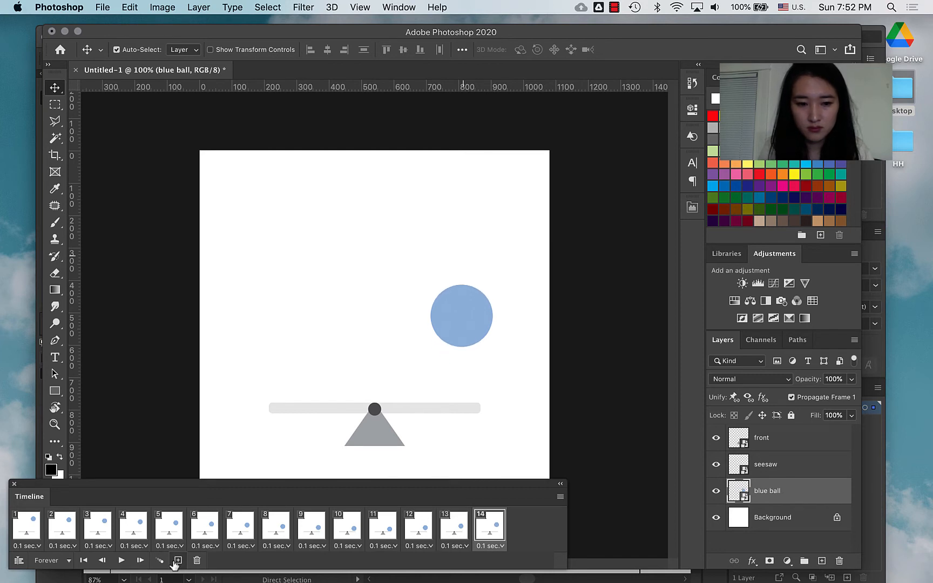
# Step: Add a fifteenth animation frame and raise the blue ball by 60 px in it
pyautogui.click(178, 560)
pyautogui.hotkey('shift', 'Up')
pyautogui.hotkey('shift', 'Up')
pyautogui.hotkey('shift', 'Up')
pyautogui.hotkey('shift', 'Up')
pyautogui.hotkey('shift', 'Up')
pyautogui.hotkey('shift', 'Up')
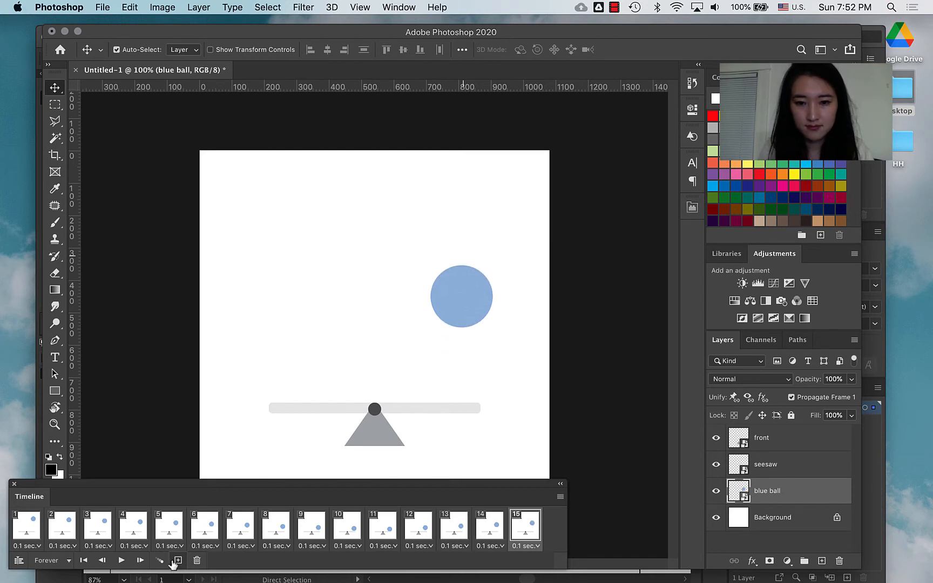
# Step: Add a sixteenth animation frame and raise the blue ball by 60 px in it
pyautogui.click(174, 562)
pyautogui.hotkey('shift', 'Up')
pyautogui.hotkey('shift', 'Up')
pyautogui.hotkey('shift', 'Up')
pyautogui.hotkey('shift', 'Up')
pyautogui.hotkey('shift', 'Up')
pyautogui.hotkey('shift', 'Up')
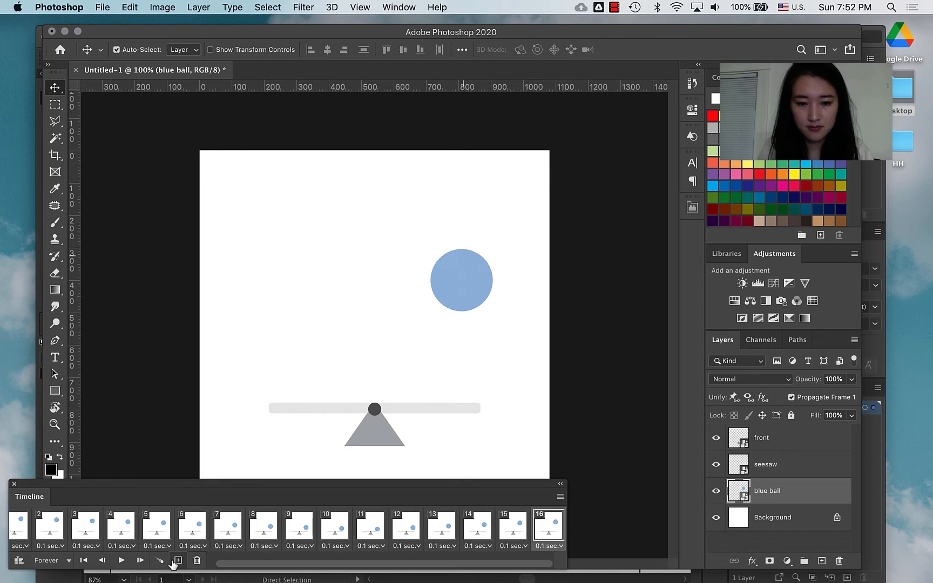
# Step: Add a seventeenth animation frame and raise the blue ball by 60 px in it
pyautogui.click(174, 561)
pyautogui.hotkey('shift', 'Up')
pyautogui.hotkey('shift', 'Up')
pyautogui.hotkey('shift', 'Up')
pyautogui.hotkey('shift', 'Up')
pyautogui.hotkey('shift', 'Up')
pyautogui.hotkey('shift', 'Up')
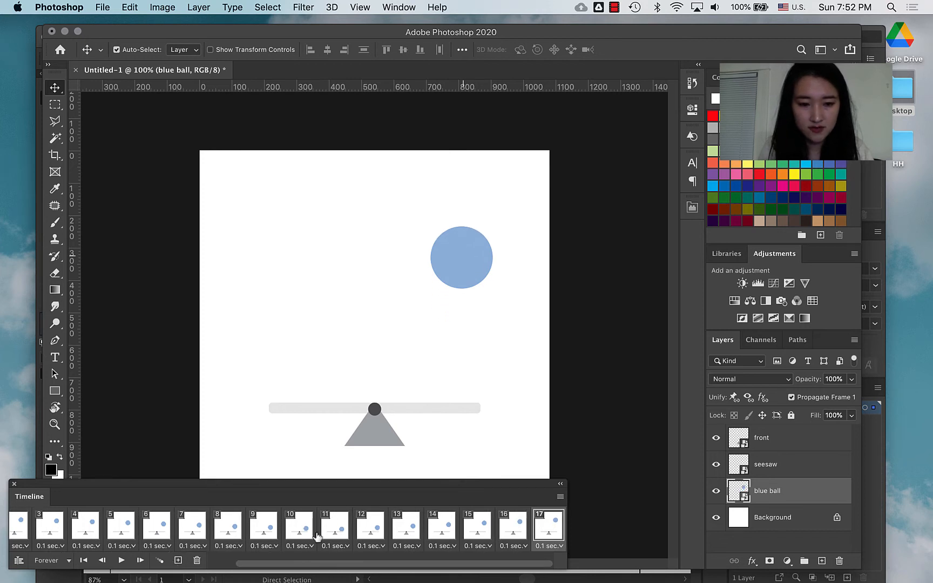
# Step: Play back the frame animation, stop it and return to frame 11, where the ball touches the seesaw
pyautogui.click(120, 560)
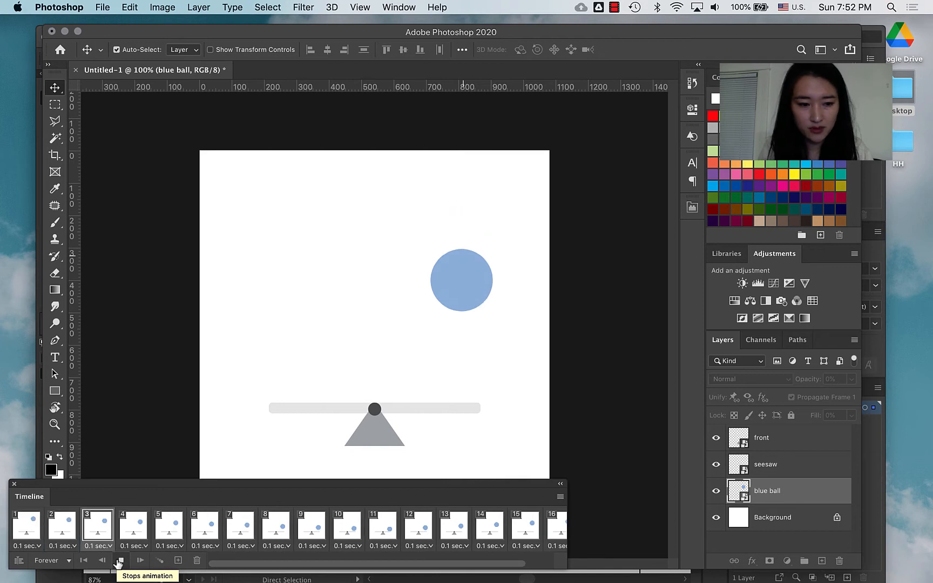
pyautogui.click(119, 561)
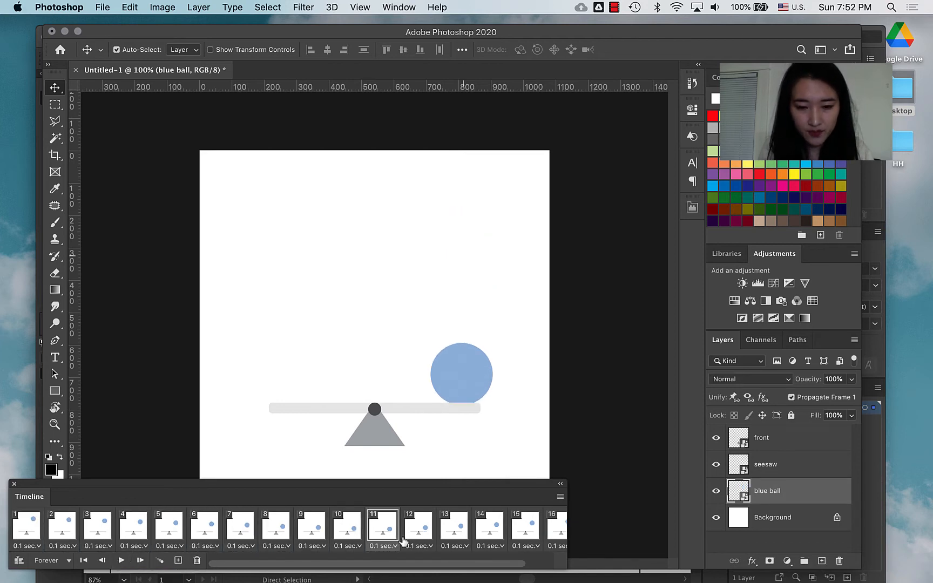
pyautogui.click(355, 534)
pyautogui.click(384, 531)
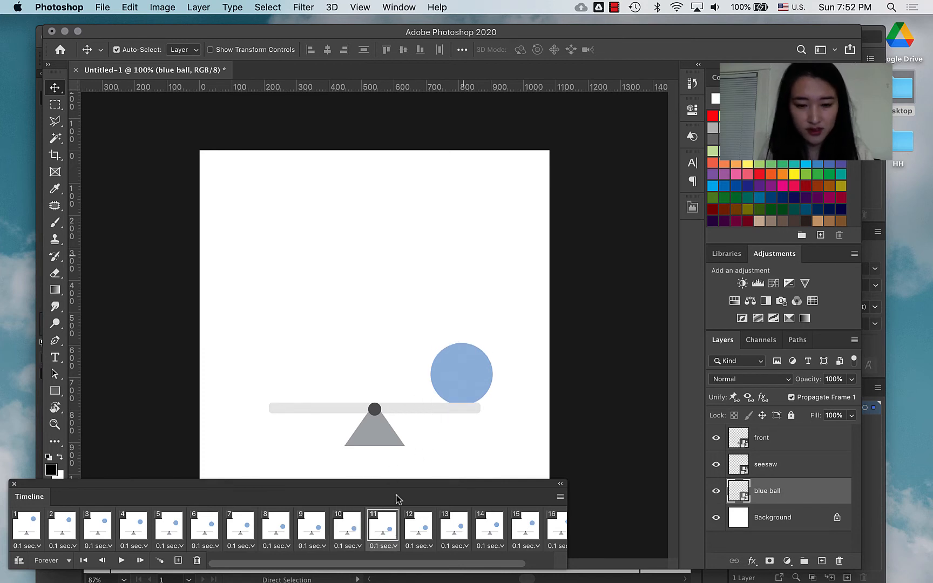
# Step: Put the seesaw layer into a new layer group
pyautogui.click(440, 409)
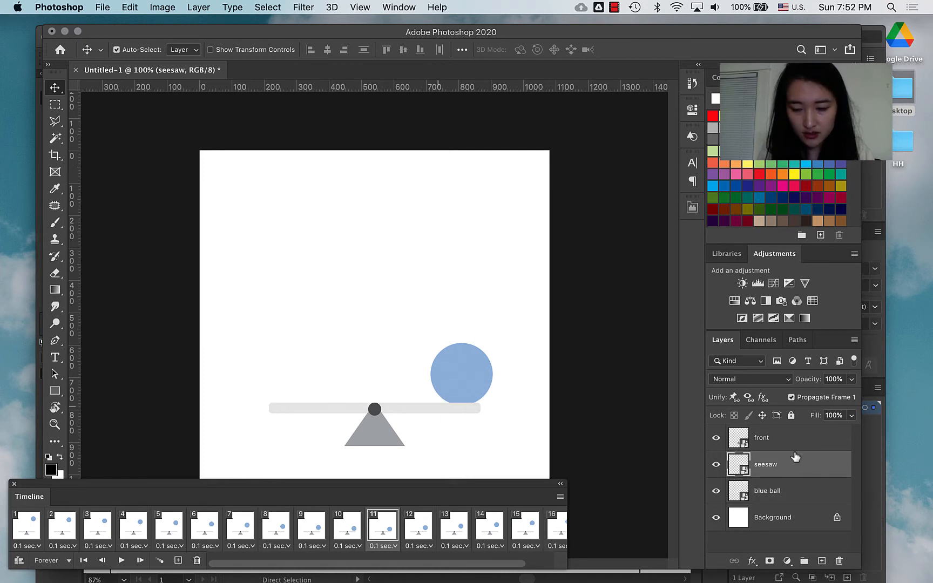
pyautogui.click(804, 562)
pyautogui.moveTo(757, 485); pyautogui.dragTo(759, 460)
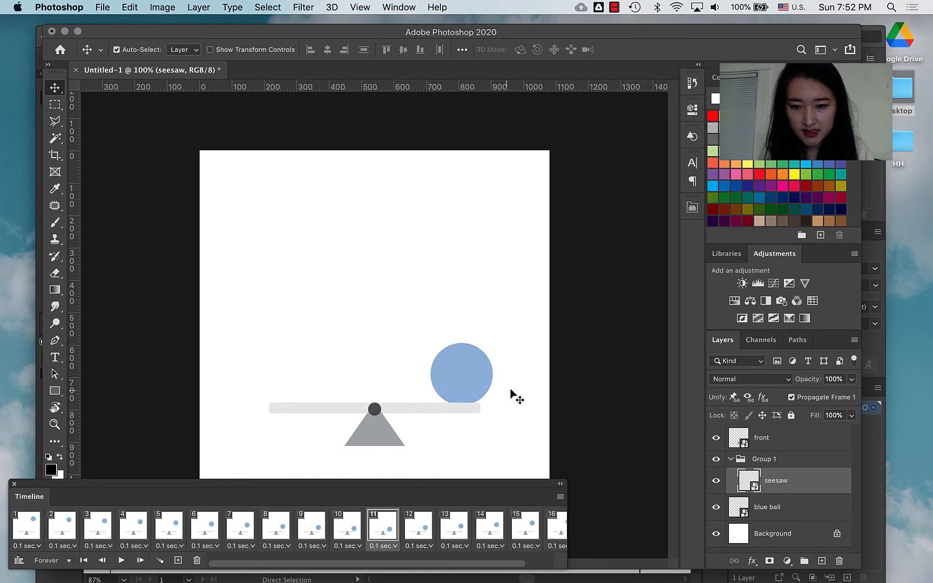
# Step: Duplicate the seesaw layer twice inside the group
pyautogui.keyDown('alt'); pyautogui.click(415, 399); pyautogui.keyUp('alt')
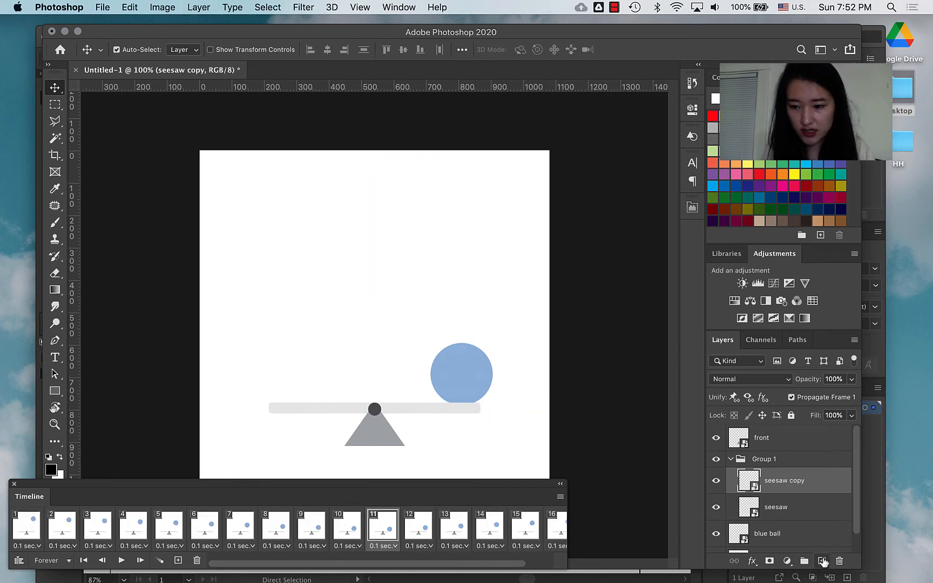
pyautogui.moveTo(819, 477); pyautogui.dragTo(824, 512)
pyautogui.moveTo(821, 557); pyautogui.dragTo(821, 560)
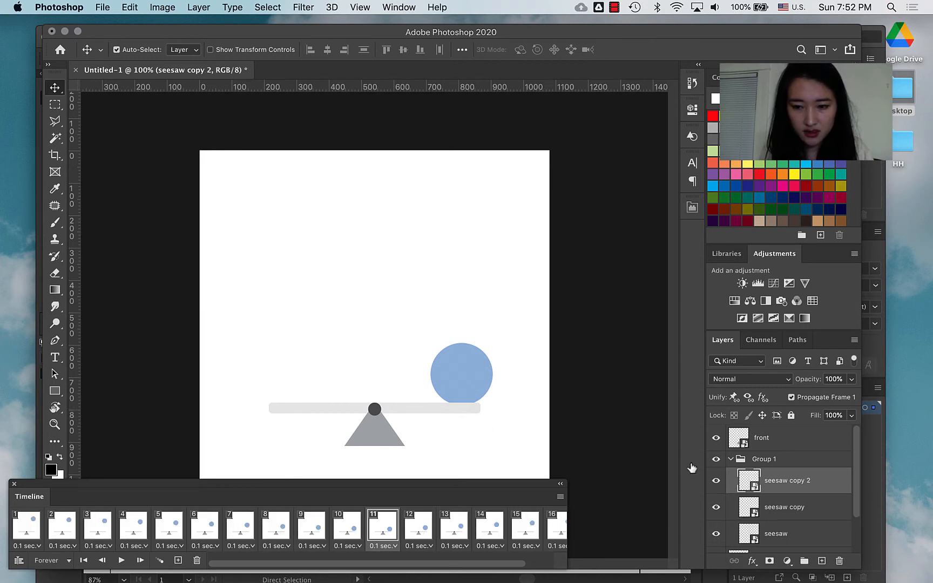
# Step: Rotate the seesaw copy layer slightly clockwise so its end under the ball dips, working in frame 11
pyautogui.click(786, 508)
pyautogui.press('super+t')
pyautogui.moveTo(535, 343); pyautogui.dragTo(525, 372)
pyautogui.press('Return')
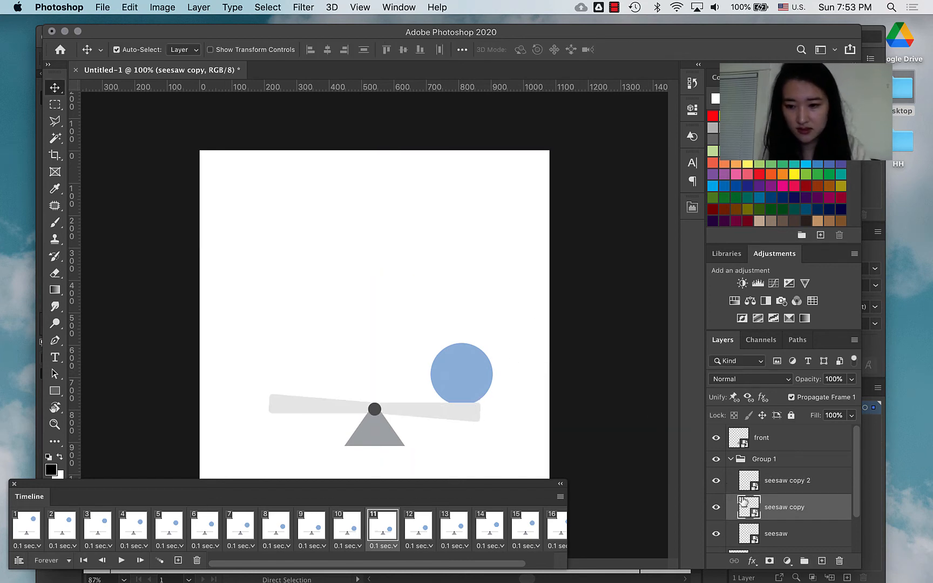
# Step: In frame 12, rotate the seesaw copy 2 layer clockwise to about 10.7°
pyautogui.click(420, 526)
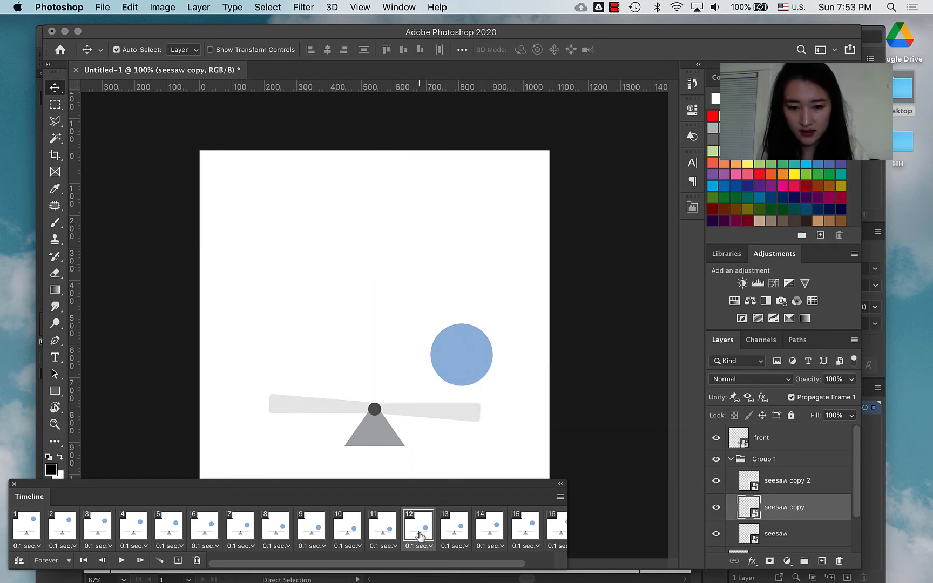
pyautogui.click(794, 482)
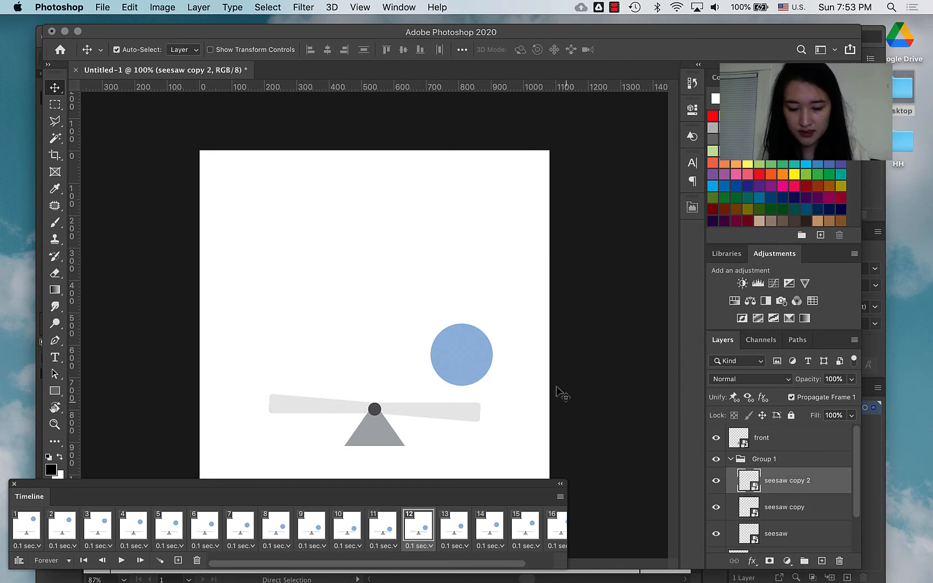
pyautogui.hotkey('ctrl', 't')
pyautogui.moveTo(504, 365); pyautogui.dragTo(506, 400)
pyautogui.press('Return')
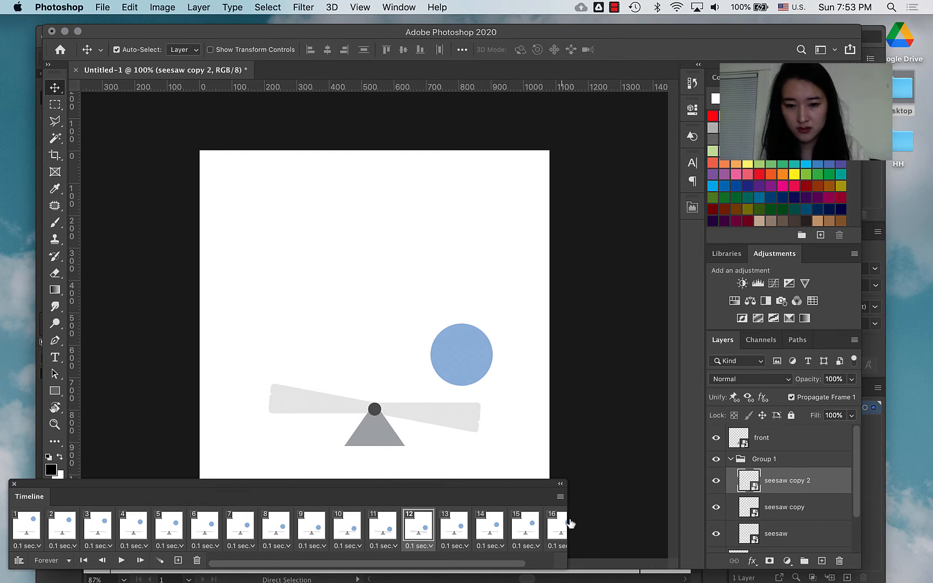
# Step: In frame 13, duplicate the seesaw copy 2 layer and rotate the new copy clockwise to about 15.6°
pyautogui.click(457, 534)
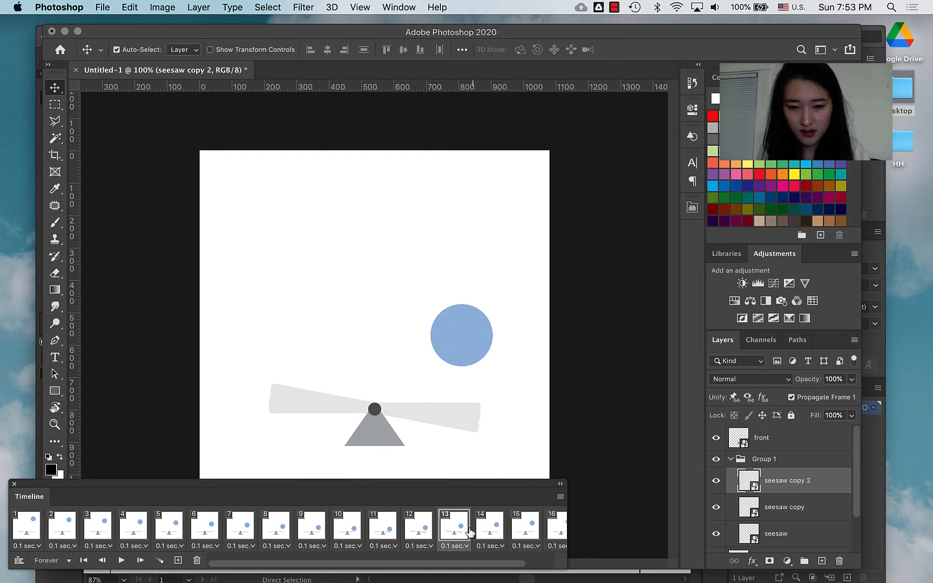
pyautogui.moveTo(822, 490); pyautogui.dragTo(829, 564)
pyautogui.press('super+t')
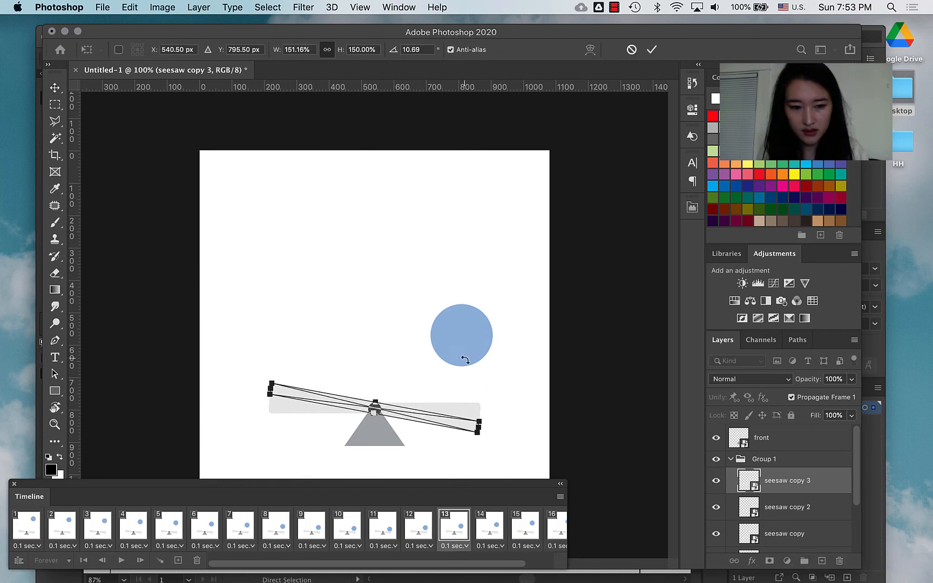
pyautogui.moveTo(475, 389); pyautogui.dragTo(497, 385)
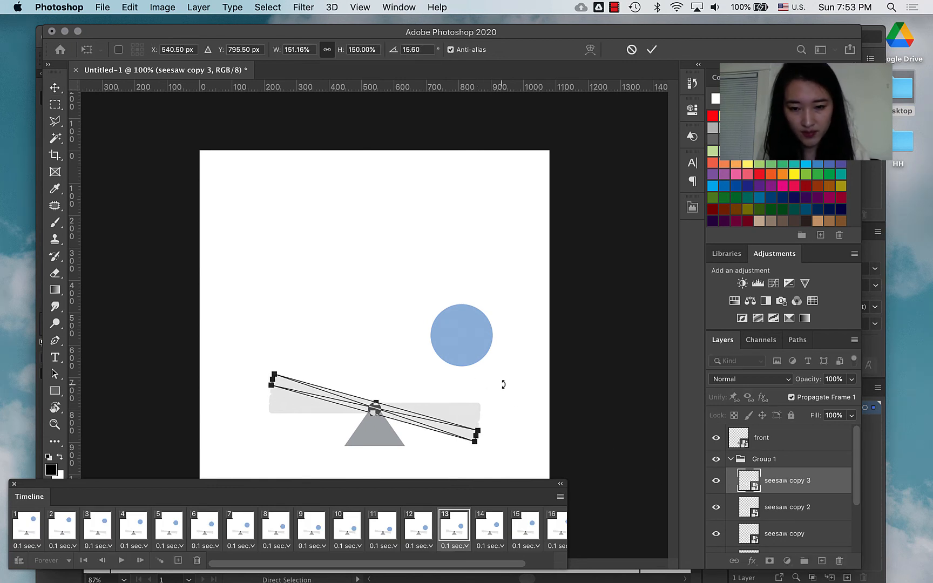
pyautogui.press('Return')
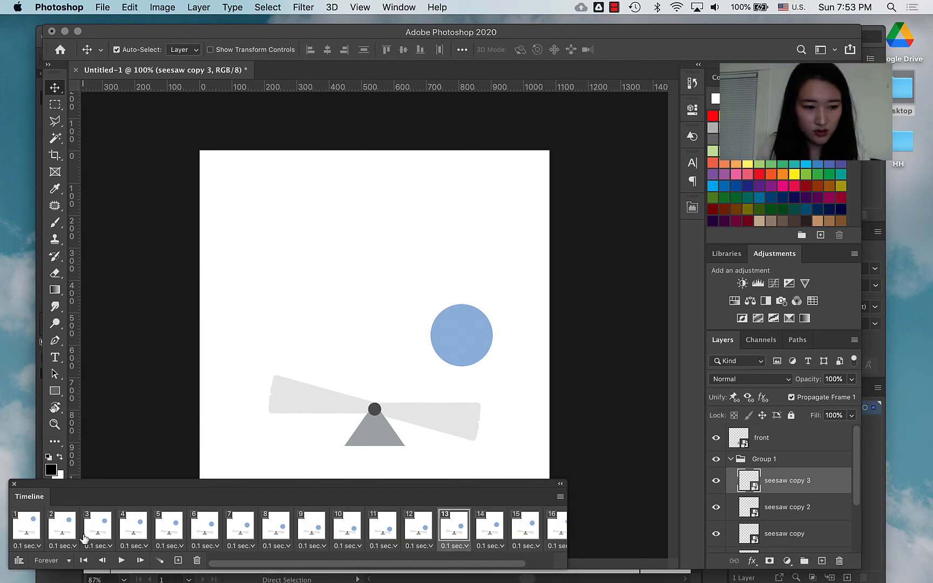
# Step: In frame 1, hide the three tilted seesaw copies and leave only the level seesaw visible
pyautogui.click(140, 525)
pyautogui.click(108, 523)
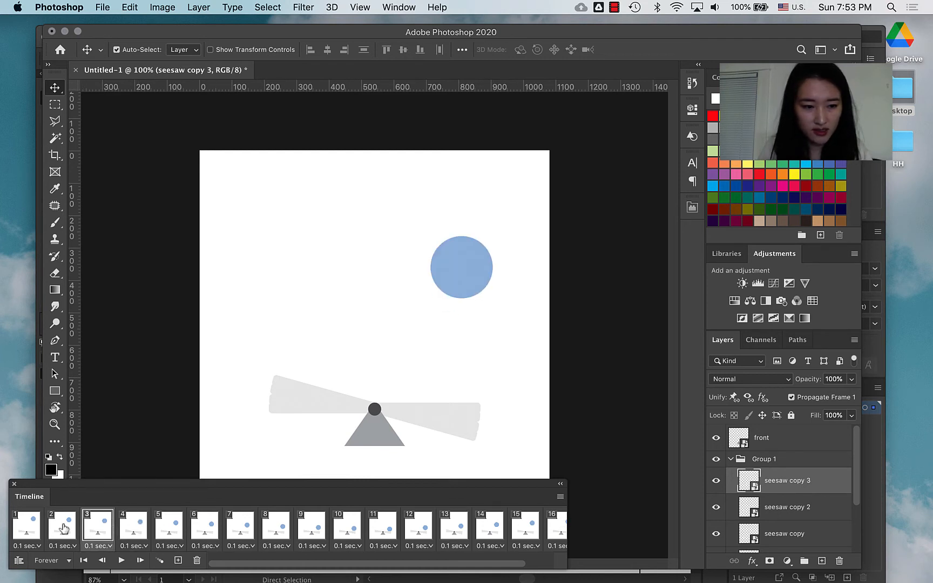
pyautogui.click(20, 532)
pyautogui.scroll(-1, 784, 481)
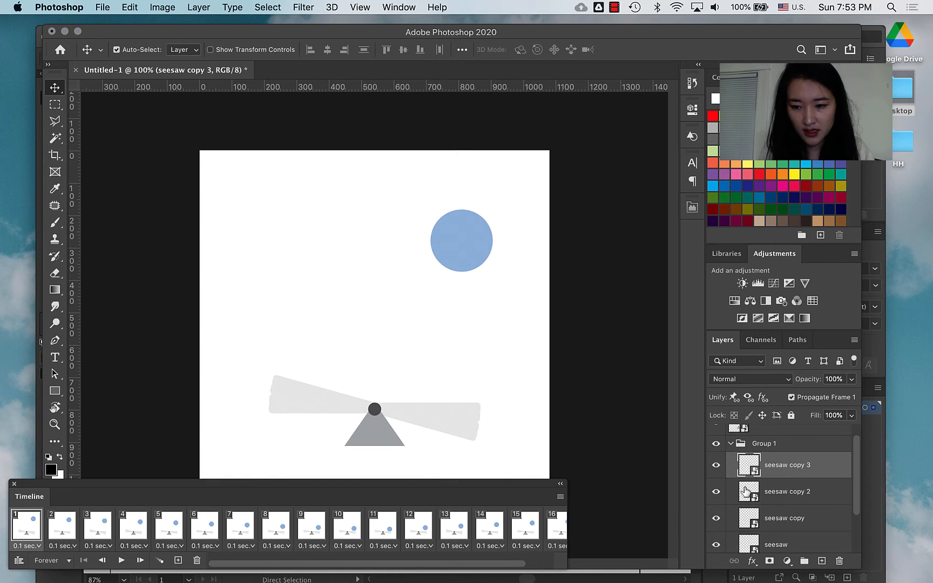
pyautogui.scroll(-1, 746, 490)
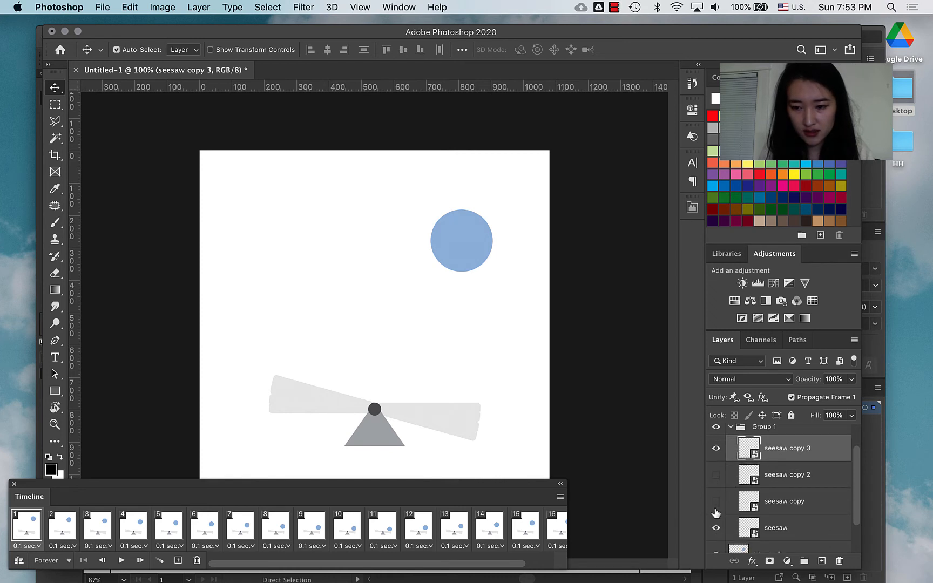
pyautogui.click(715, 449)
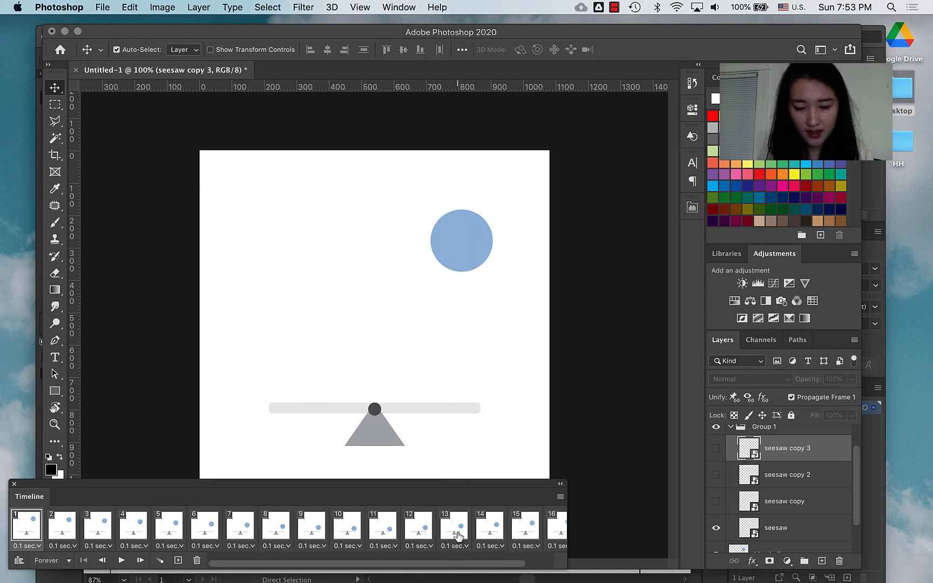
pyautogui.hscroll(1, 505, 538)
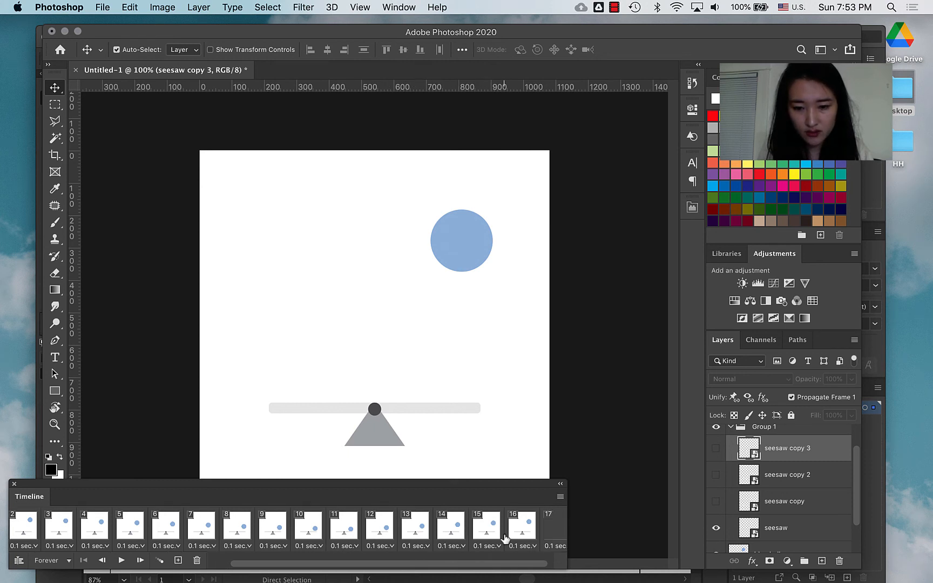
pyautogui.click(342, 532)
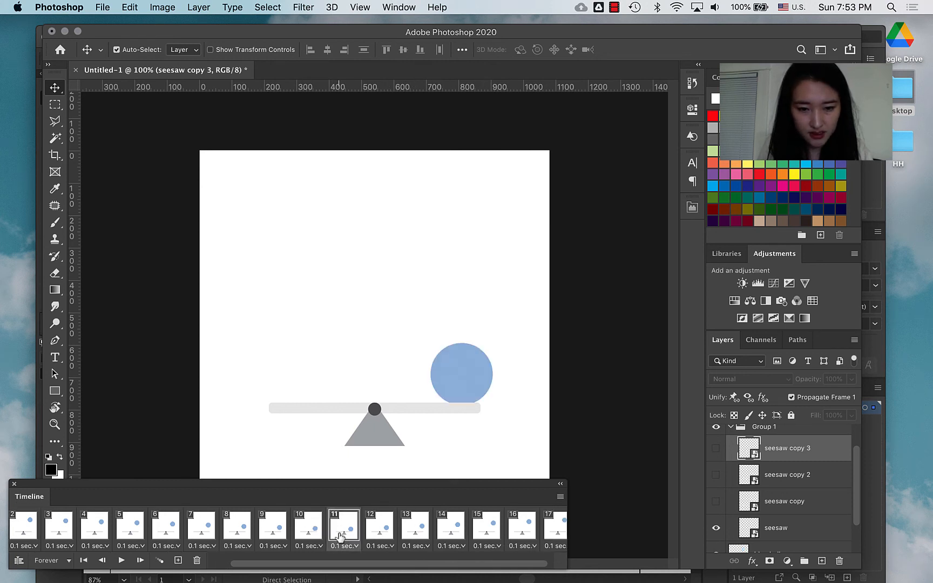
pyautogui.click(716, 502)
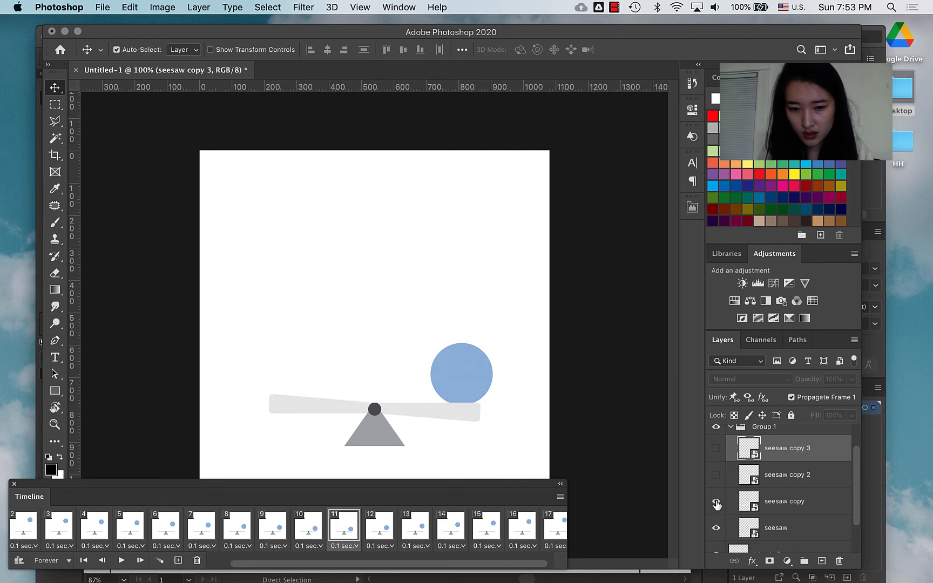
pyautogui.click(717, 530)
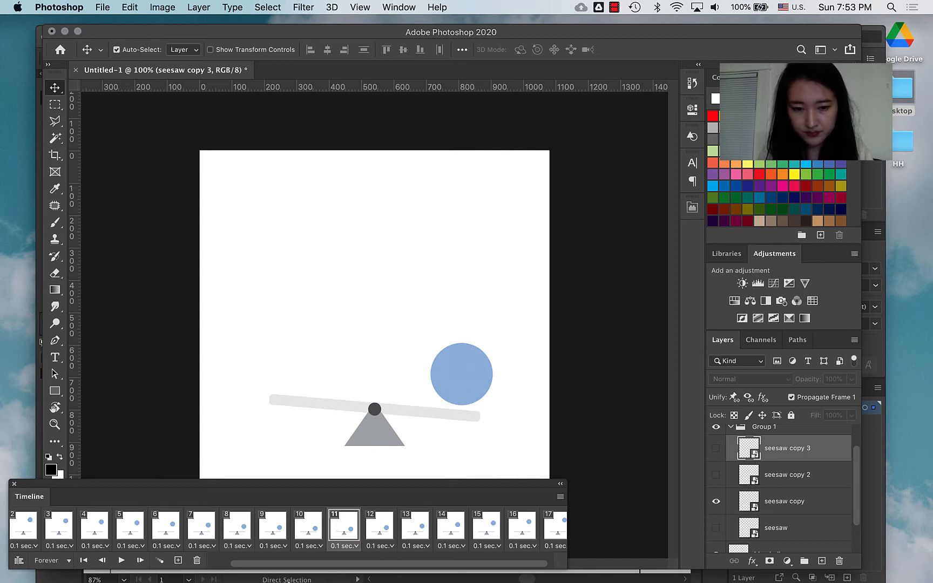
pyautogui.click(294, 533)
pyautogui.click(333, 535)
pyautogui.click(717, 501)
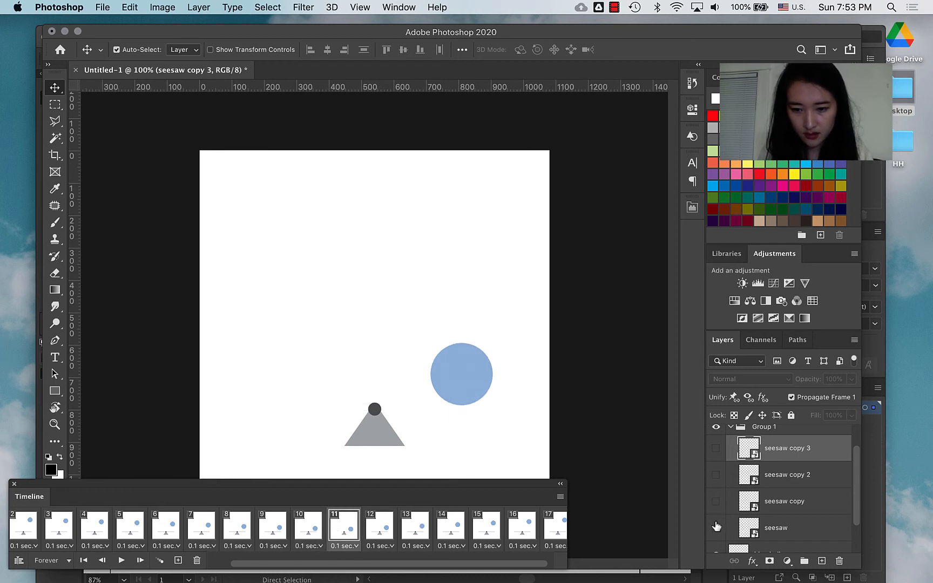
pyautogui.click(717, 526)
# Step: Replace the level seesaw with the seesaw copy layer in frame 12 and with seesaw copy 2 in frame 13
pyautogui.click(382, 536)
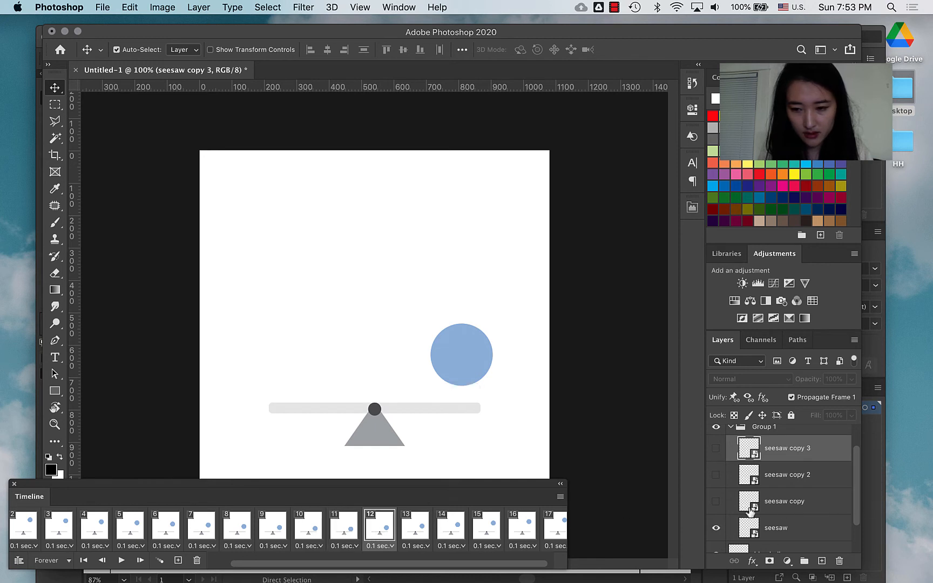
pyautogui.click(717, 502)
pyautogui.click(716, 528)
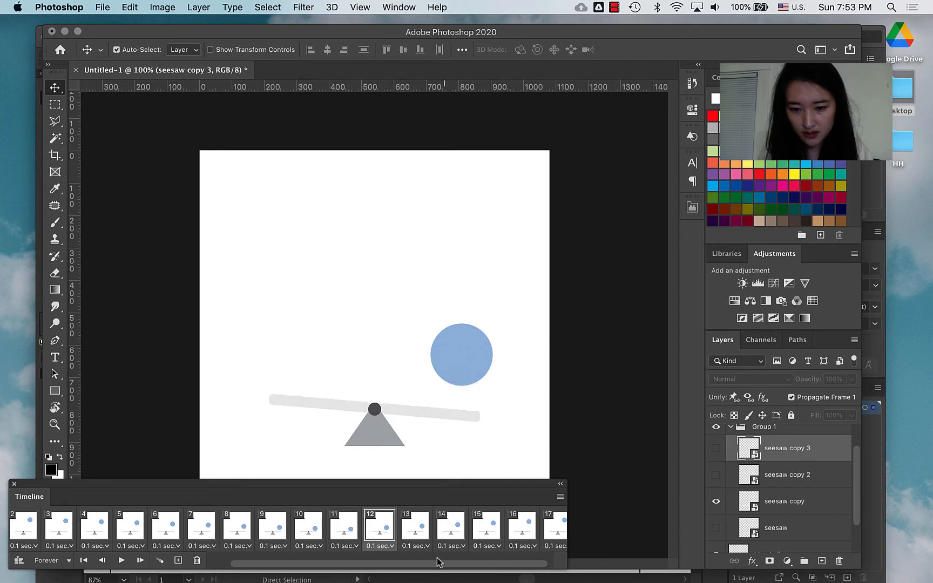
pyautogui.click(415, 537)
pyautogui.click(715, 476)
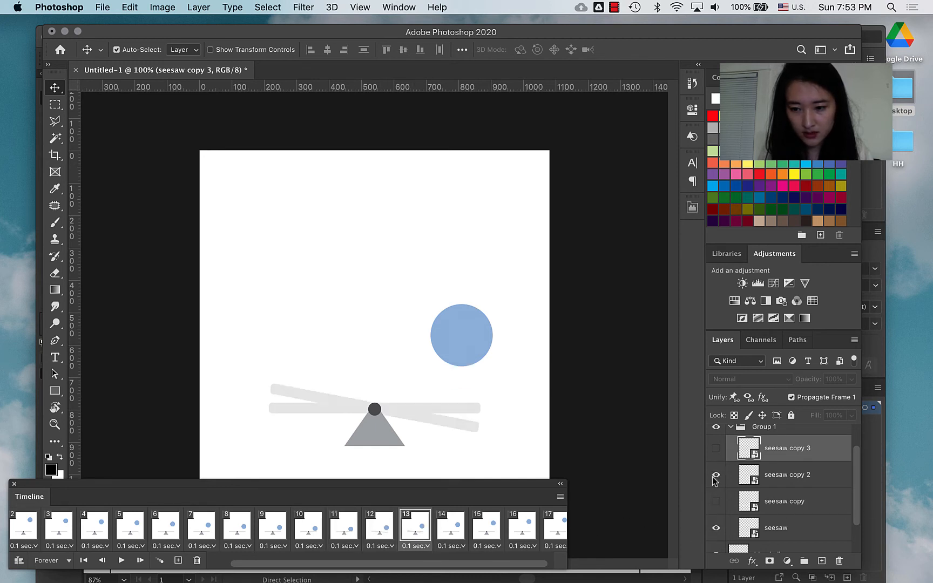
pyautogui.click(716, 529)
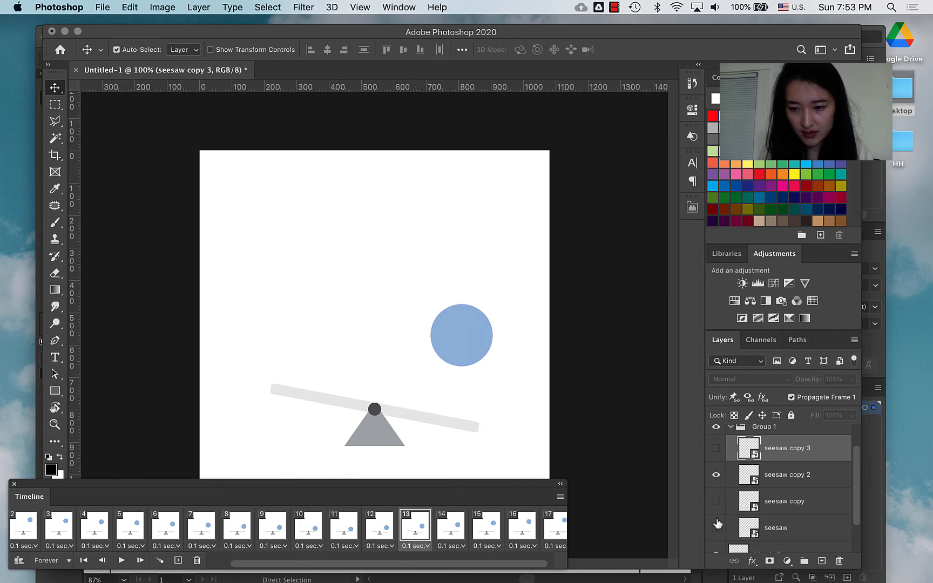
pyautogui.click(377, 534)
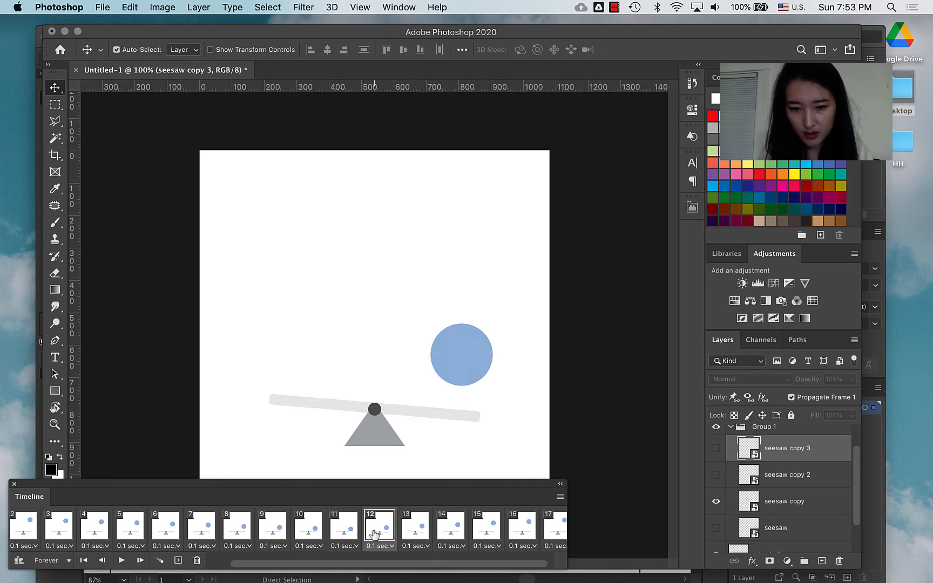
pyautogui.click(415, 534)
# Step: In frame 14, show the seesaw copy 3 layer and hide the level seesaw
pyautogui.click(453, 534)
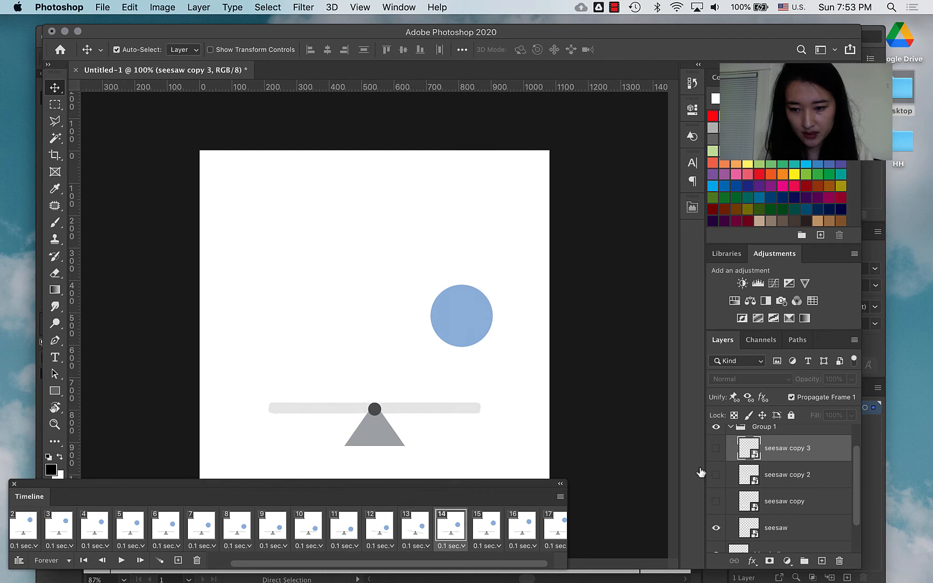
pyautogui.click(718, 448)
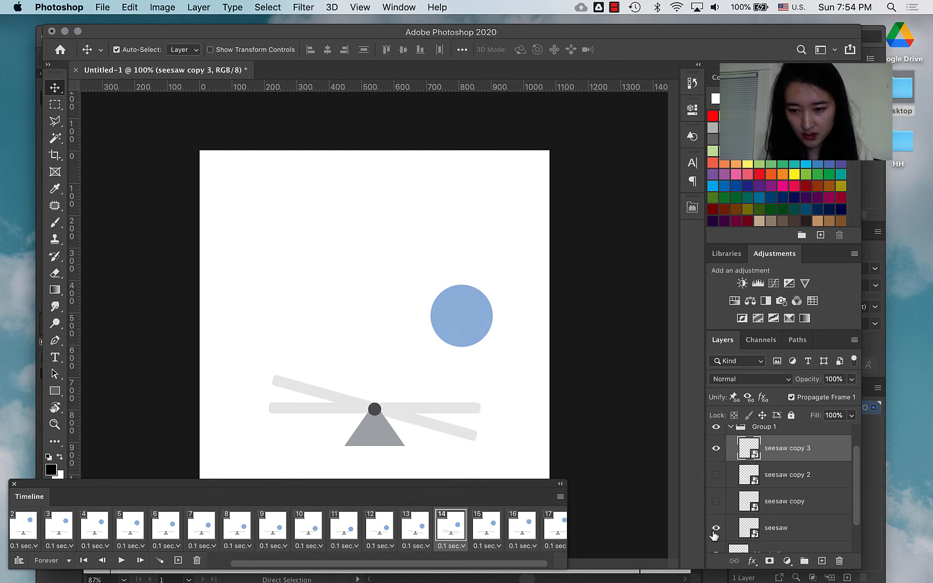
pyautogui.click(716, 530)
# Step: Replace the level seesaw with seesaw copy 2 in frame 15 and with the seesaw copy layer in frame 16
pyautogui.click(488, 533)
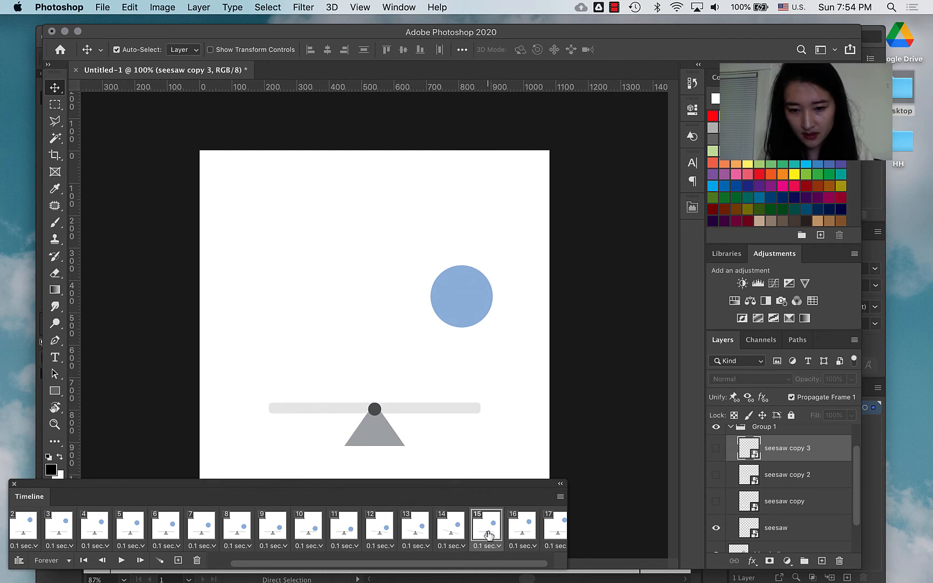
pyautogui.click(716, 476)
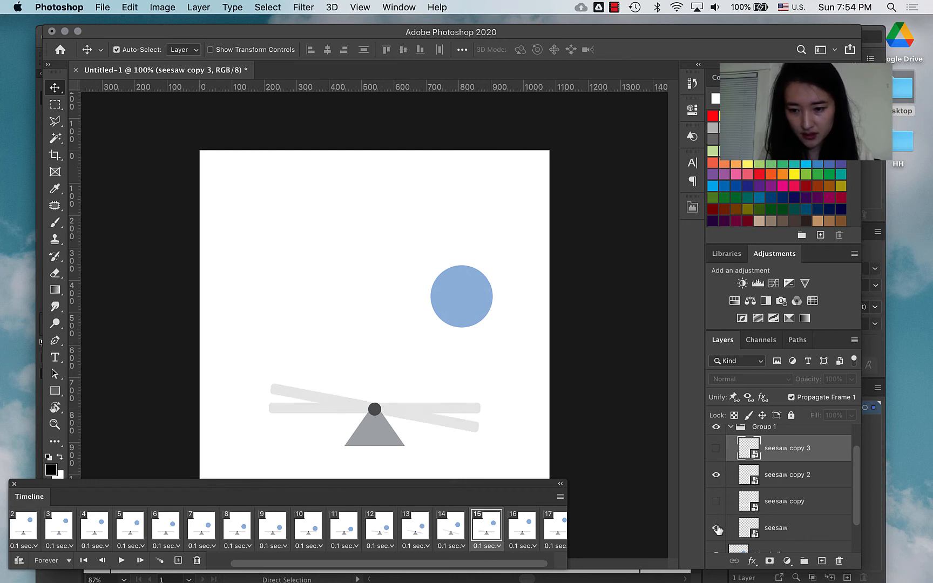
pyautogui.click(716, 529)
pyautogui.click(521, 533)
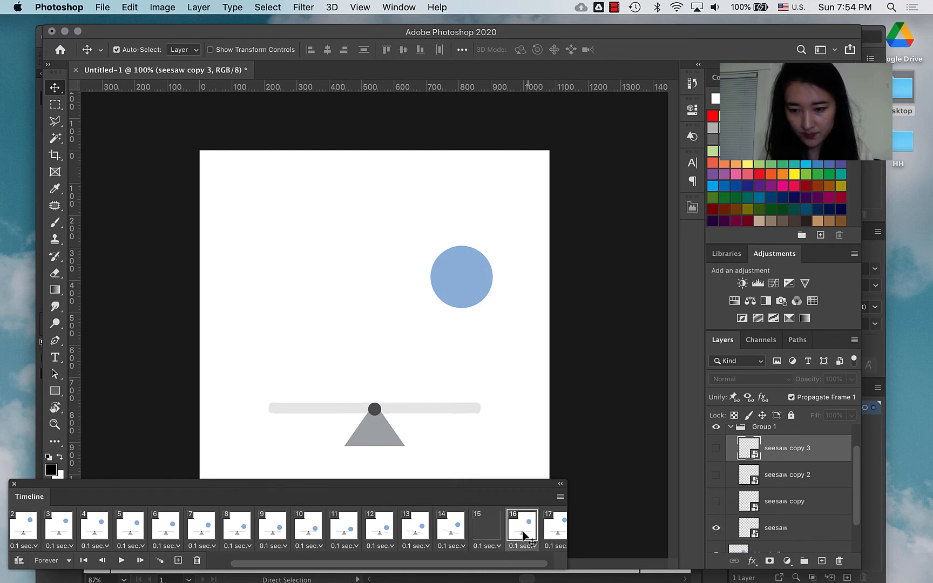
pyautogui.click(716, 501)
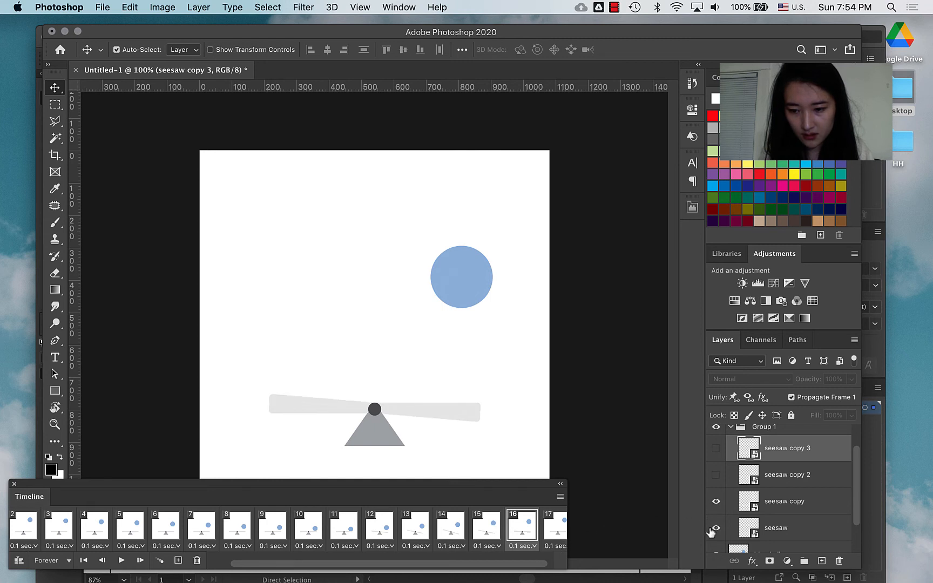
pyautogui.click(715, 529)
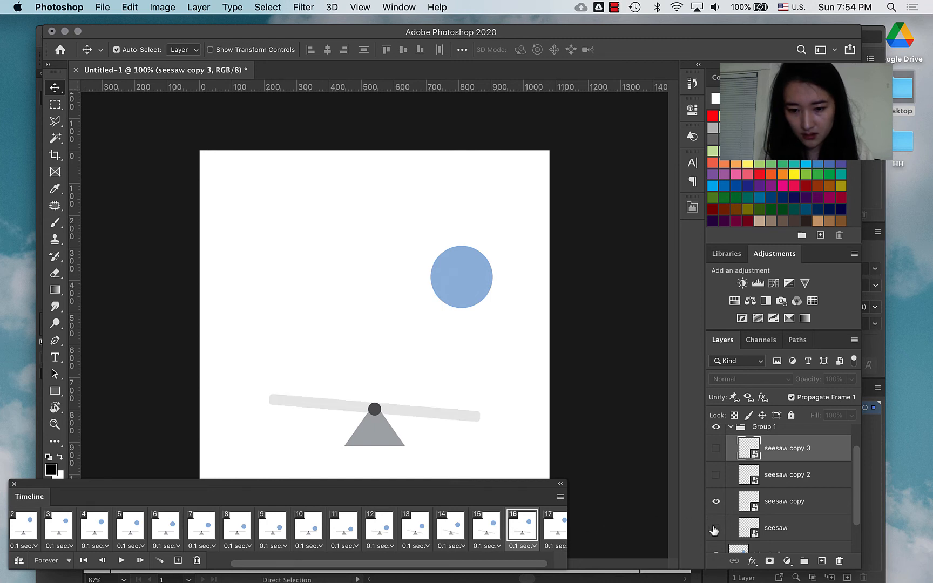
# Step: Check the level seesaw in frame 17, play the animation to review the motion, and stop playback
pyautogui.click(555, 532)
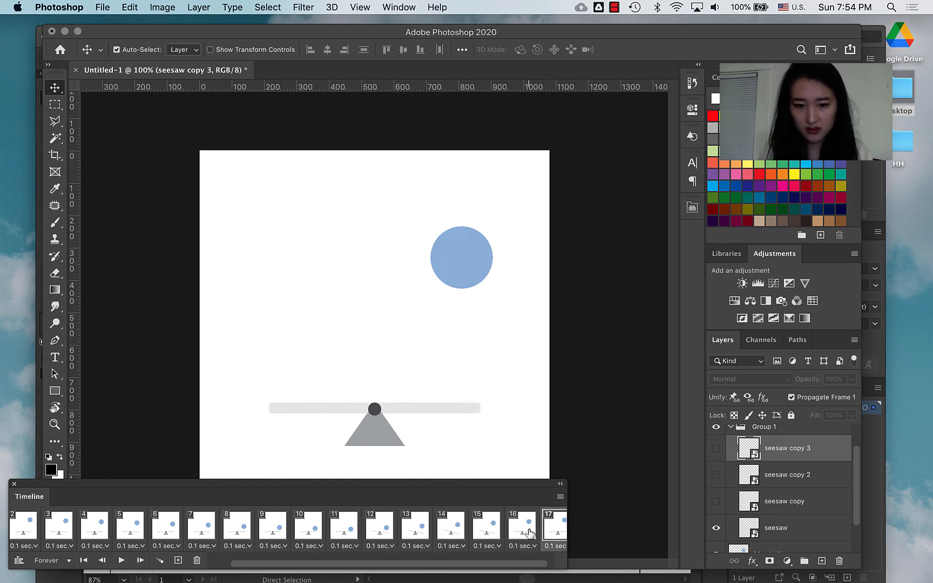
pyautogui.click(121, 560)
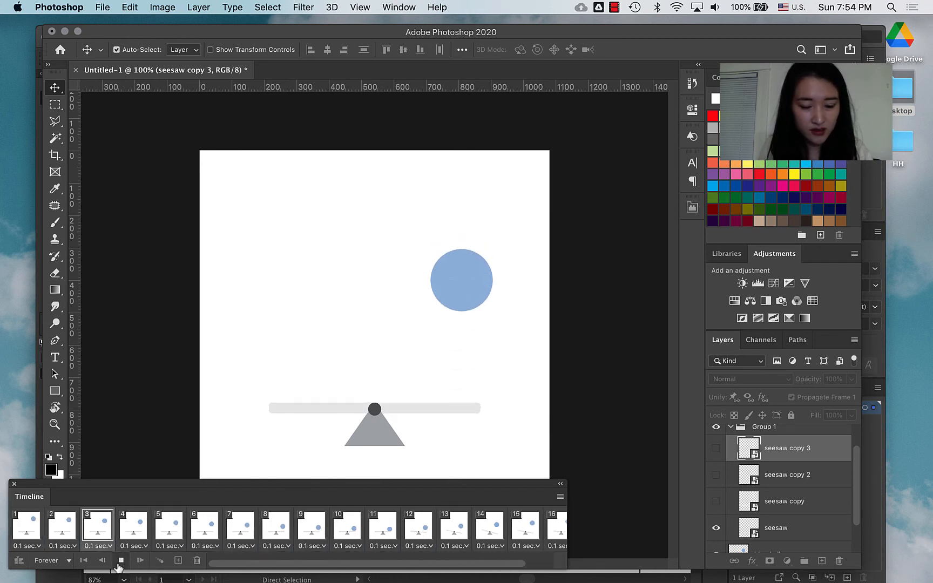
pyautogui.click(121, 561)
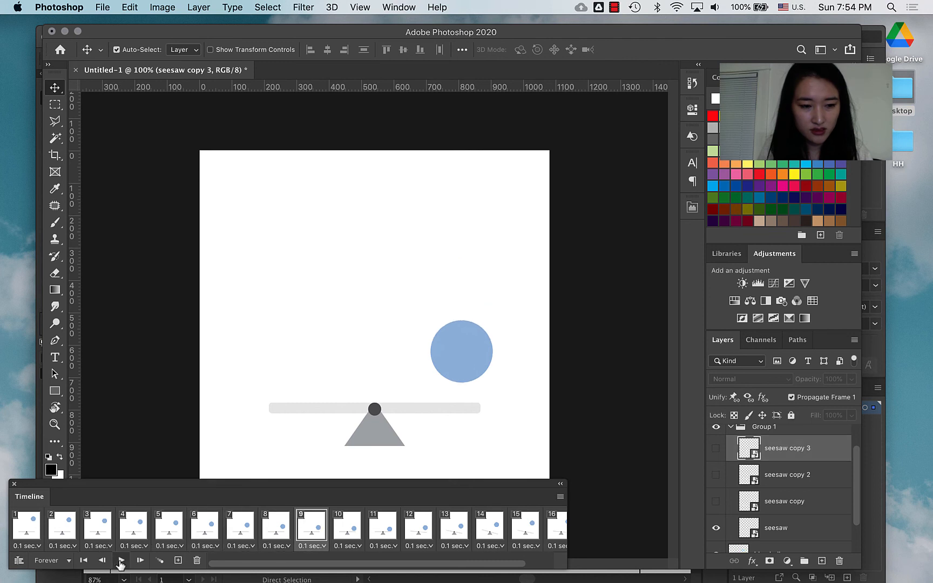
# Step: Set up a Save for Web (Legacy) export of the animation with the GIF 128 Dithered preset
pyautogui.click(103, 7)
pyautogui.moveTo(162, 187)
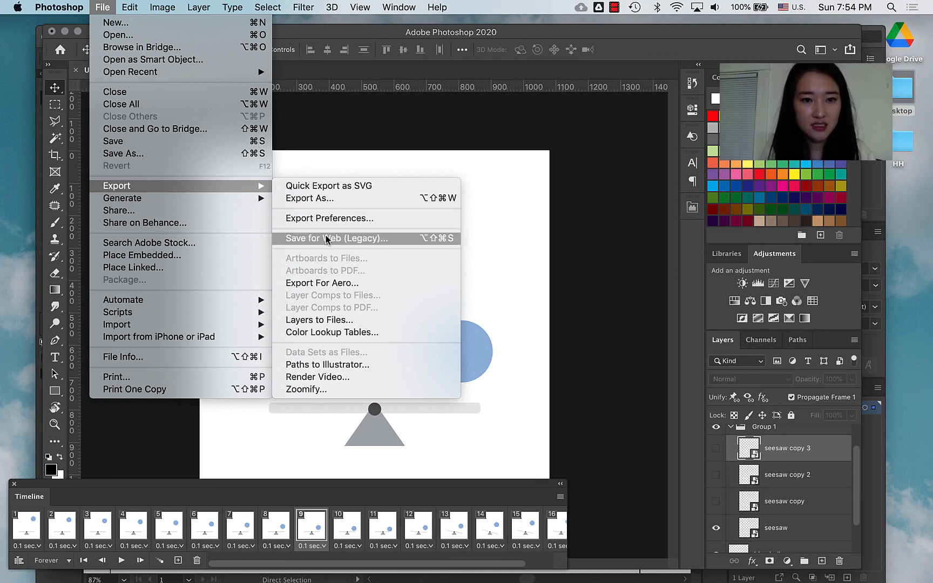
pyautogui.moveTo(250, 184)
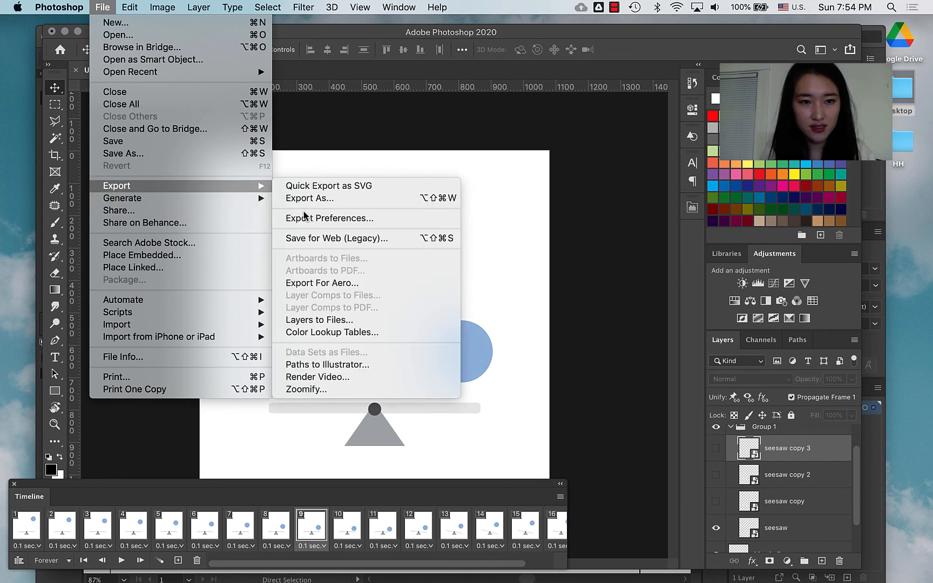
pyautogui.click(312, 237)
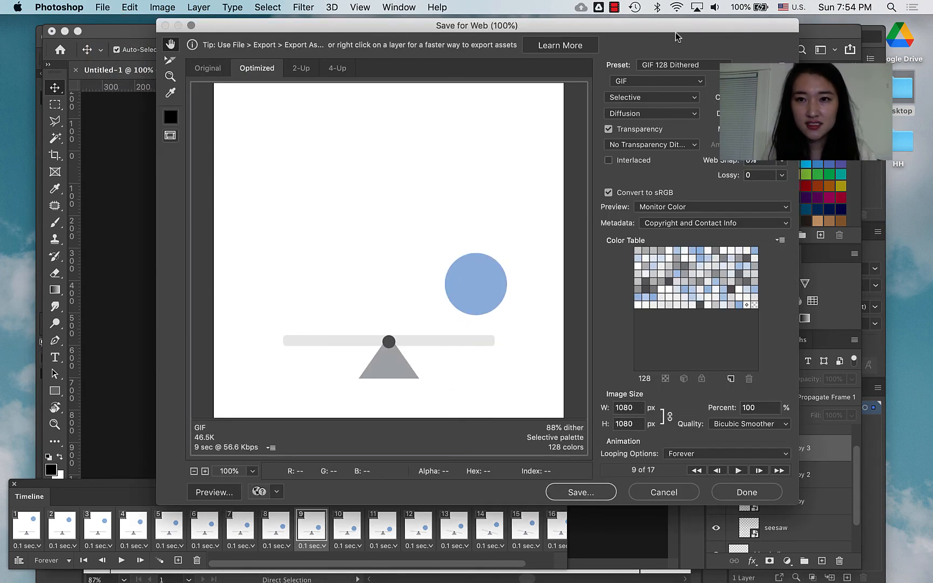
pyautogui.moveTo(676, 34); pyautogui.dragTo(626, 49)
pyautogui.click(647, 85)
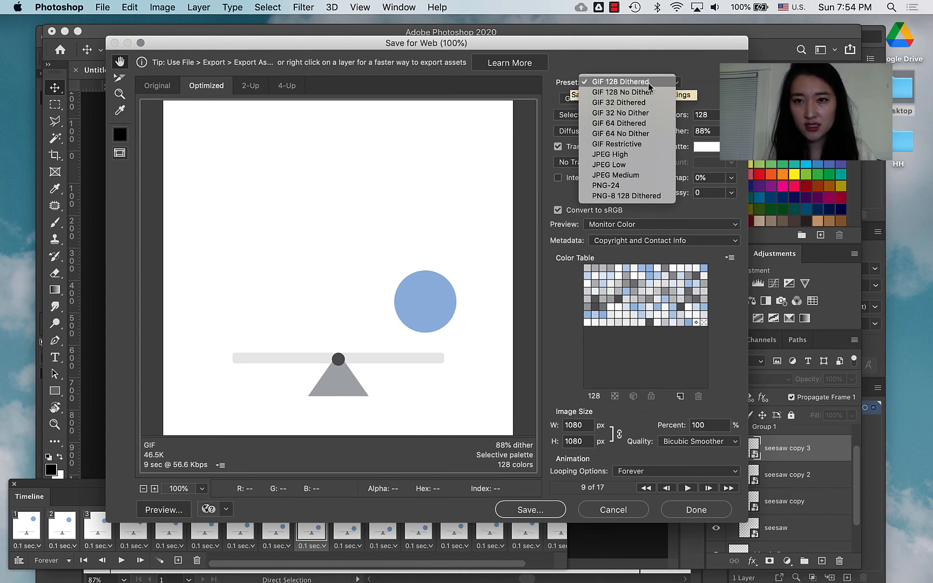
pyautogui.click(649, 87)
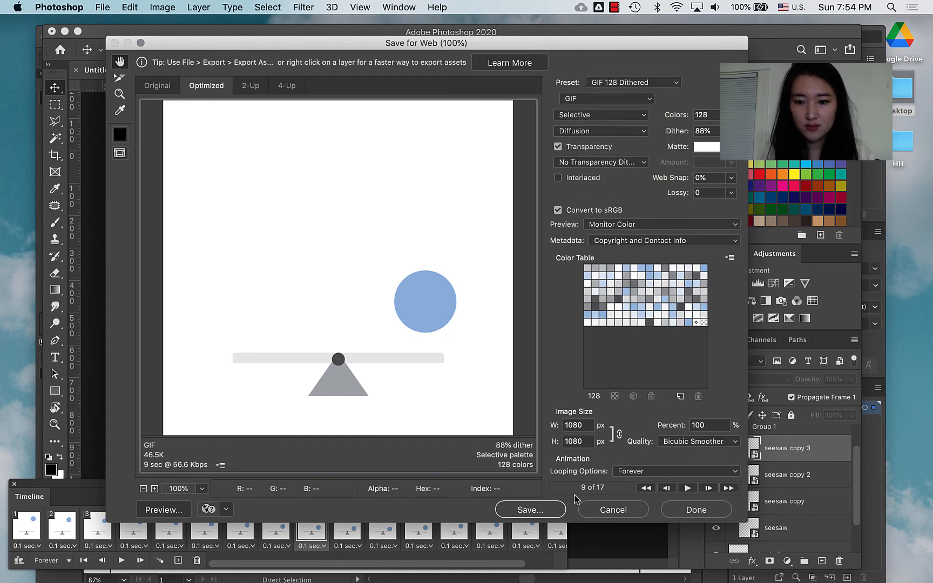
# Step: Save the exported GIF as "blue ball" in the Week 5 folder
pyautogui.click(532, 511)
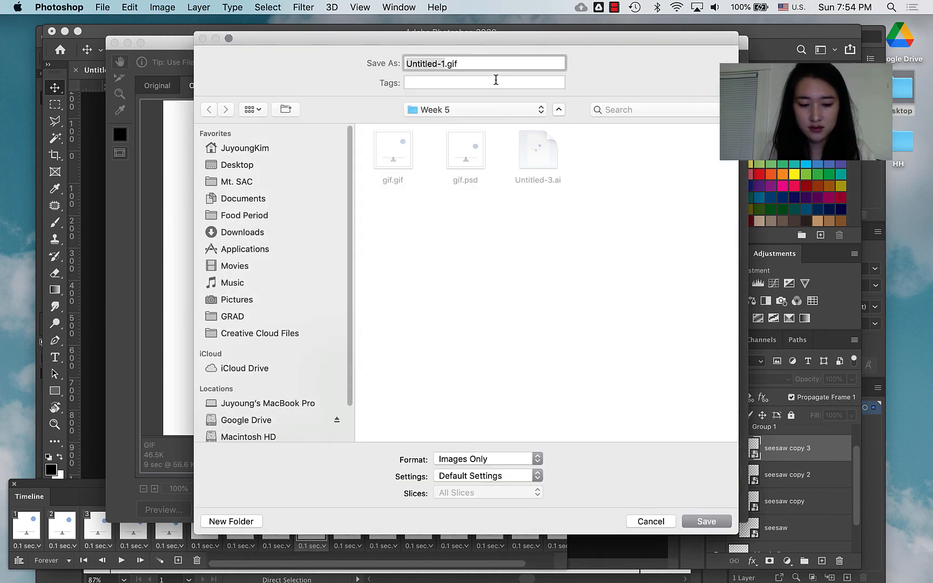
pyautogui.write('blue')
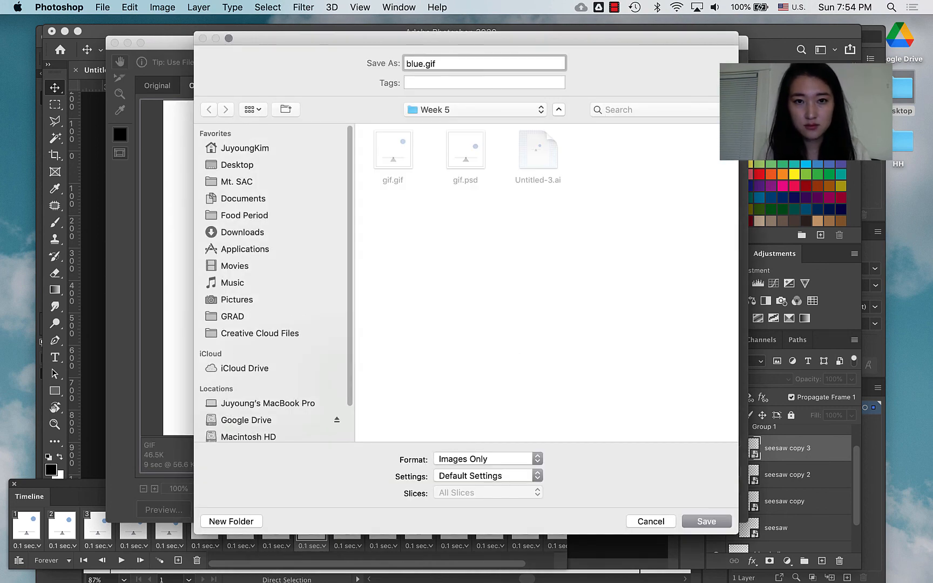
pyautogui.write(' ball')
pyautogui.press('Return')
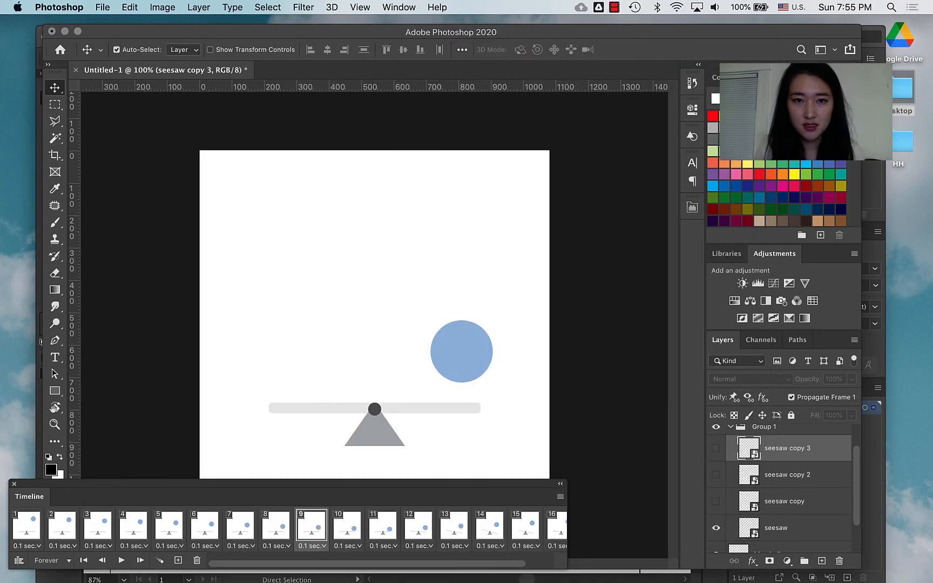
# Step: Switch to the Week 5 folder in Finder and preview blue-ball.gif, closing the preview when done
pyautogui.hotkey('ctrl', 'Up')
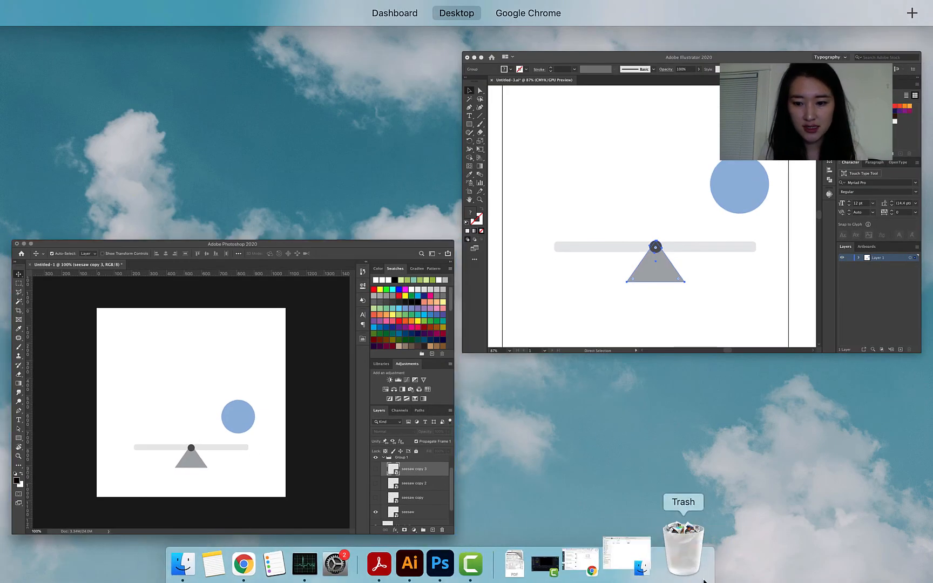
pyautogui.click(656, 556)
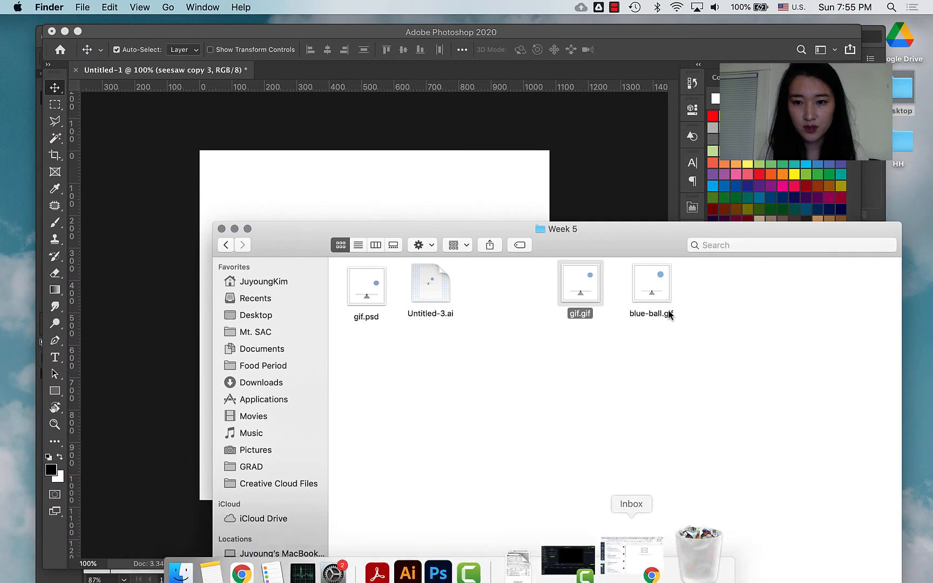
pyautogui.click(652, 291)
pyautogui.press('space')
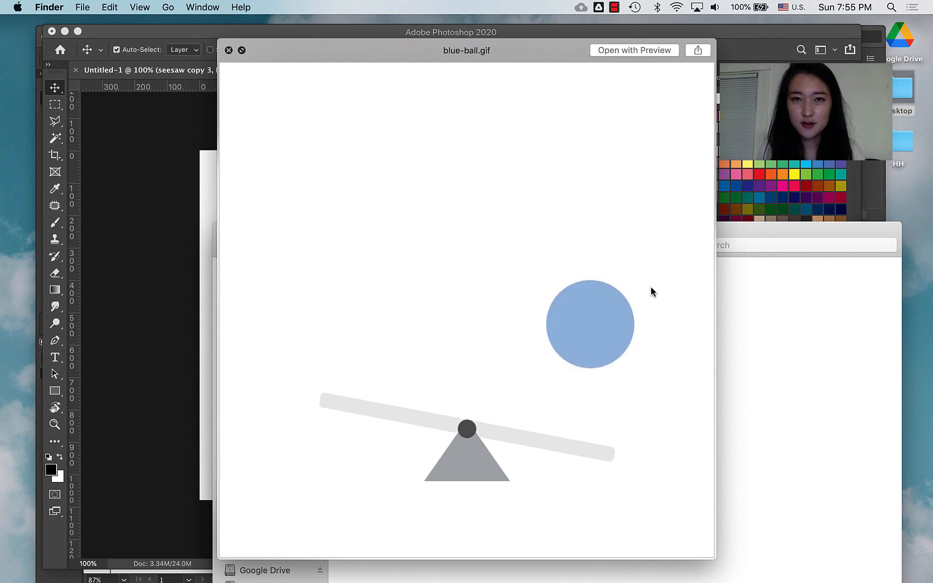
pyautogui.press('space')
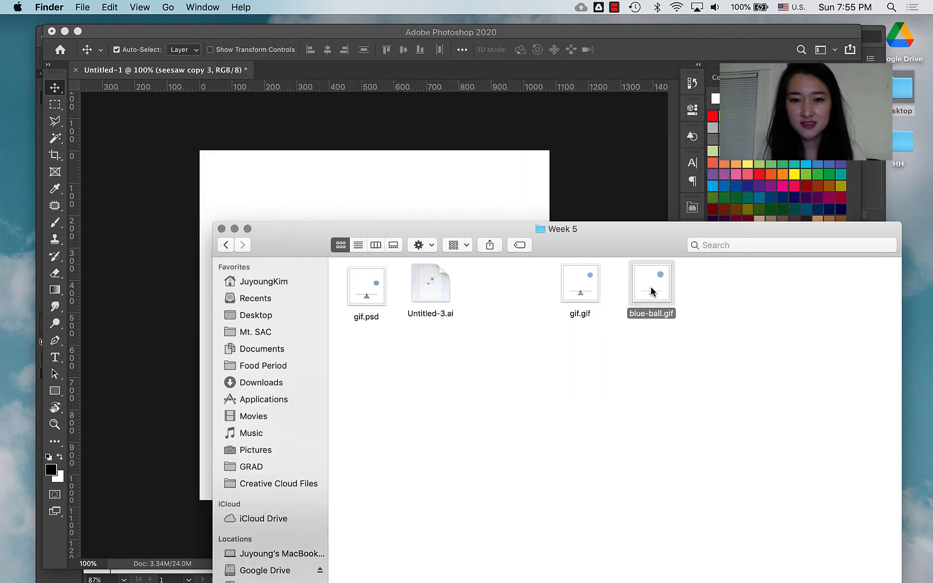
# Step: Switch to Chrome and browse the animation GIFs on GIPHY for examples
pyautogui.moveTo(503, 539)
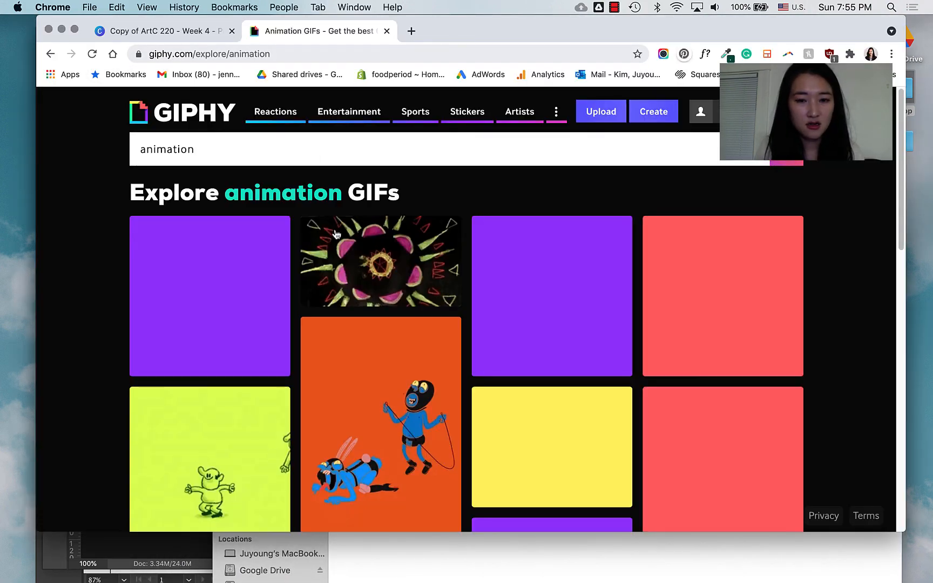
pyautogui.scroll(-10, 580, 327)
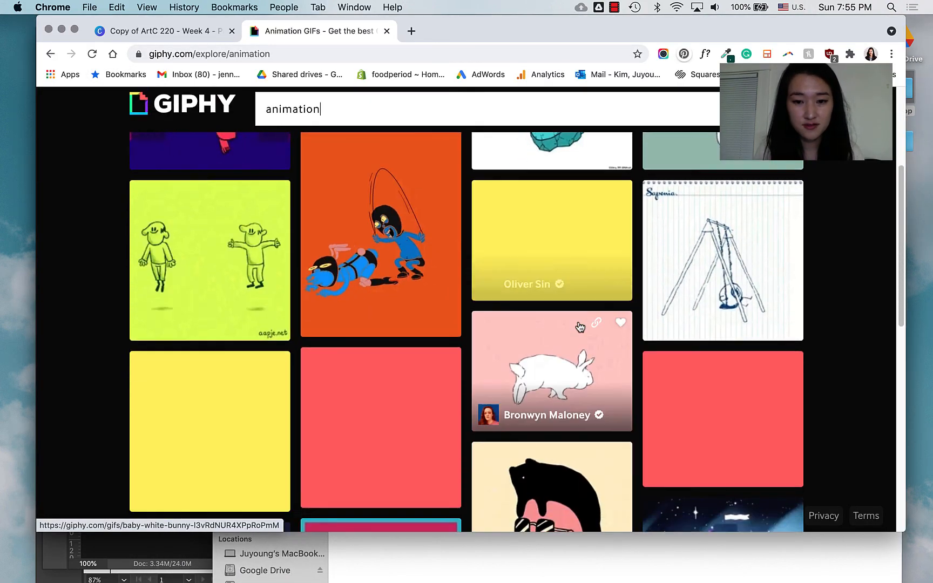
pyautogui.scroll(-5, 579, 327)
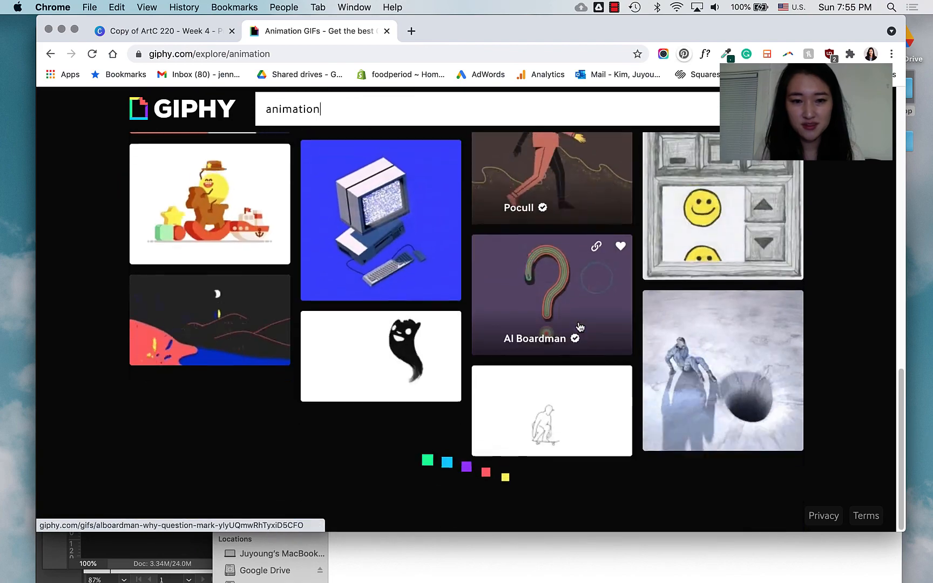
pyautogui.scroll(-3, 579, 326)
pyautogui.scroll(3, 610, 321)
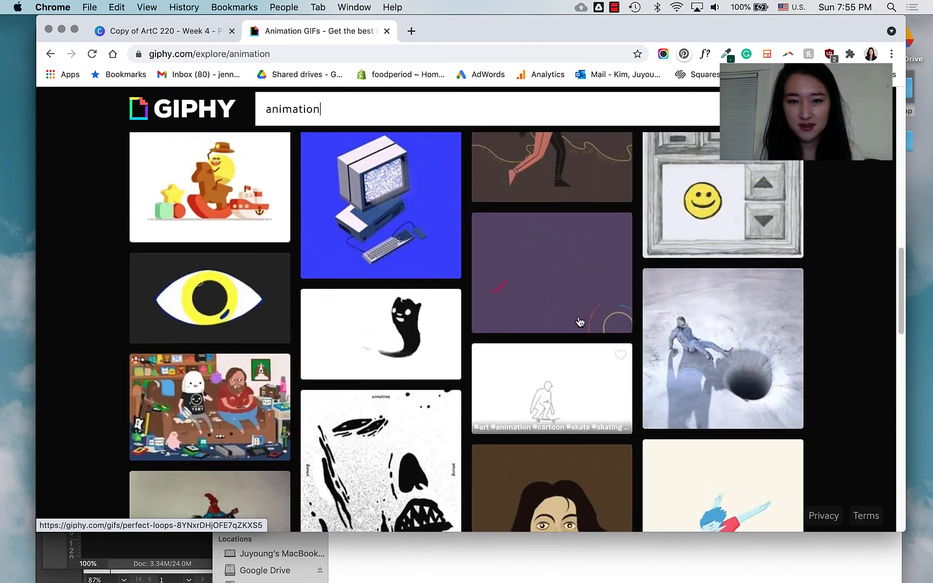
pyautogui.scroll(-10, 772, 258)
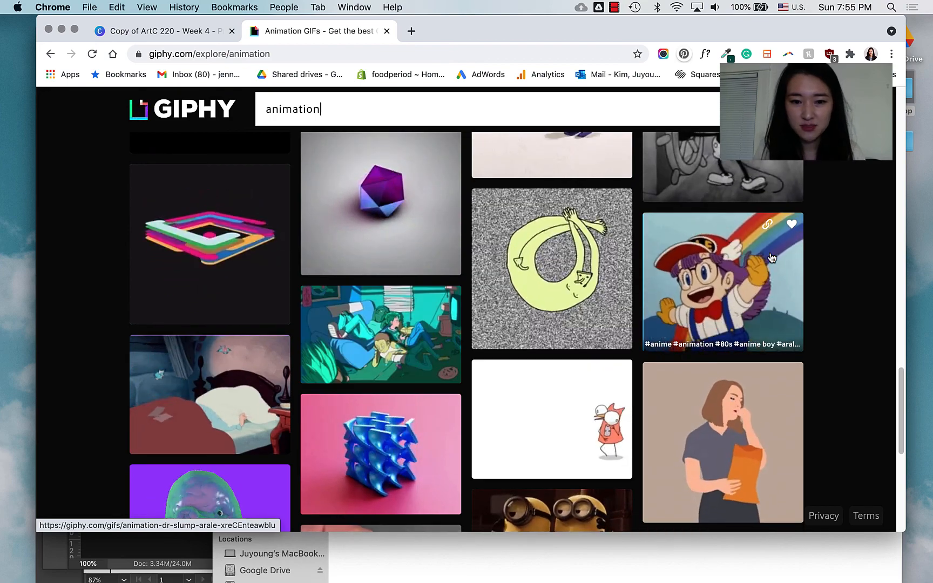
pyautogui.scroll(-5, 772, 257)
pyautogui.scroll(-2, 772, 257)
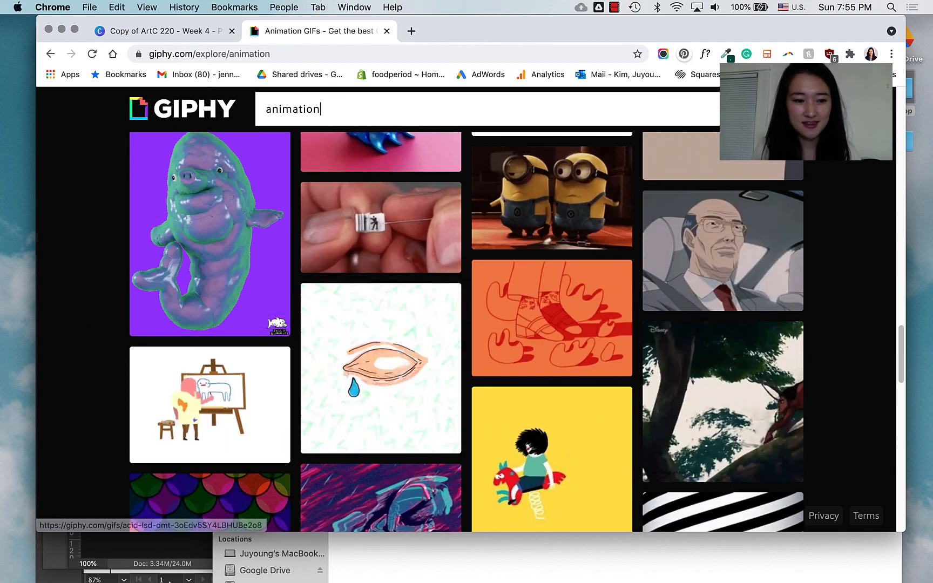
pyautogui.moveTo(246, 580)
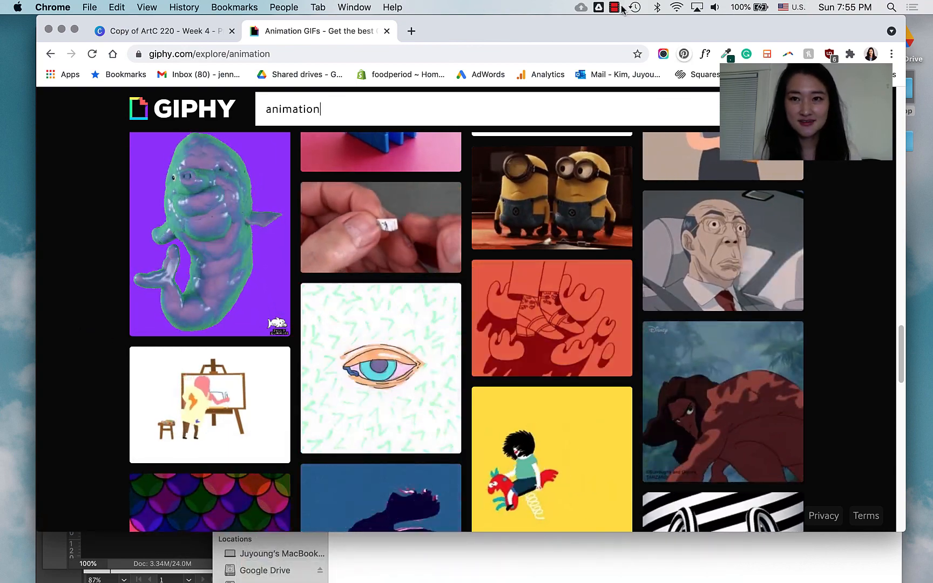